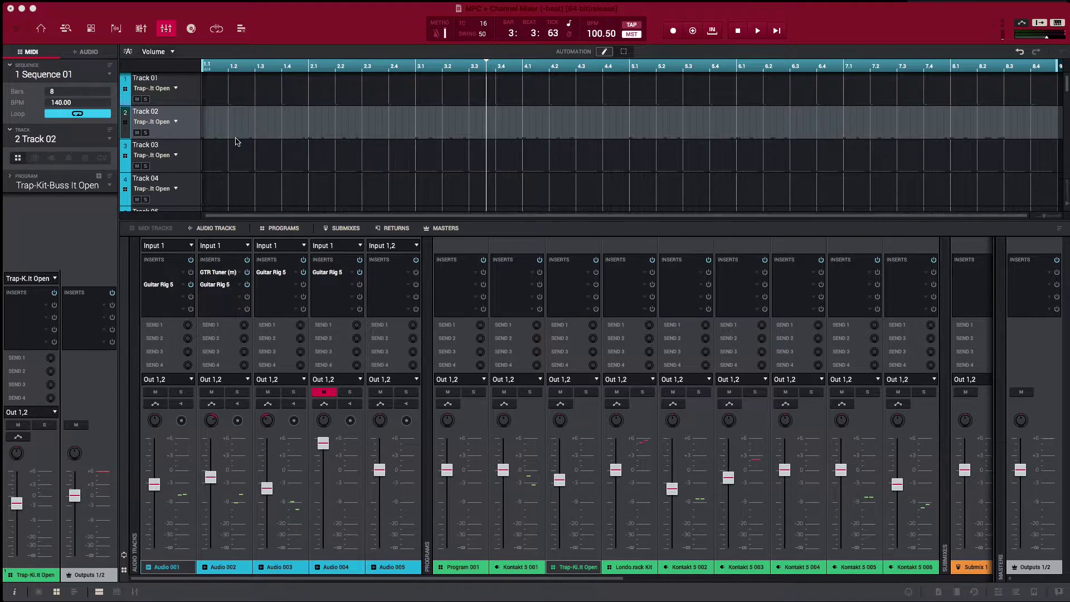
left_click(217, 29)
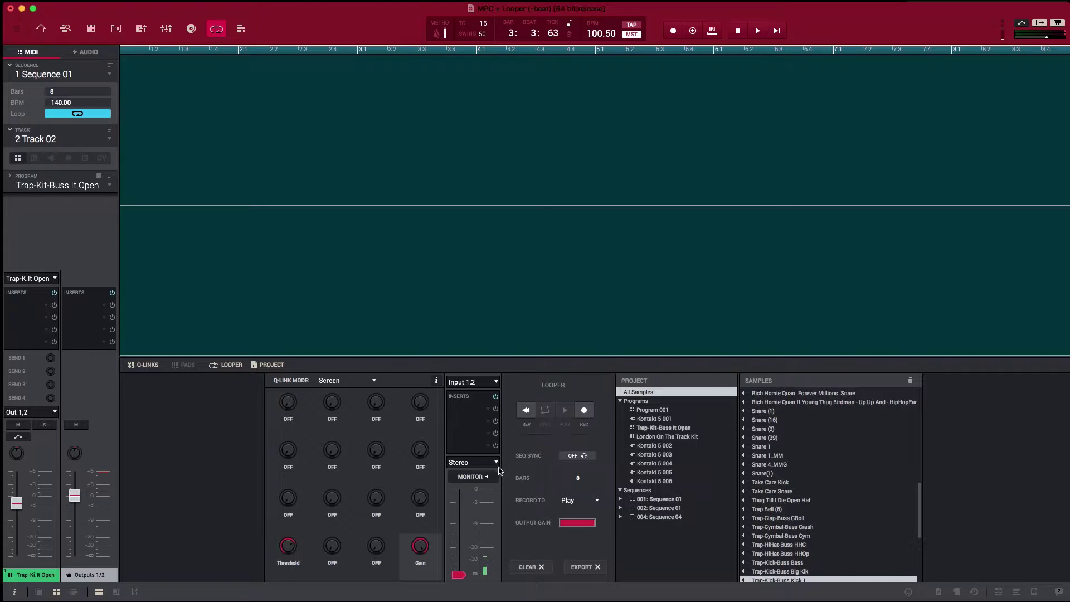
left_click(494, 385)
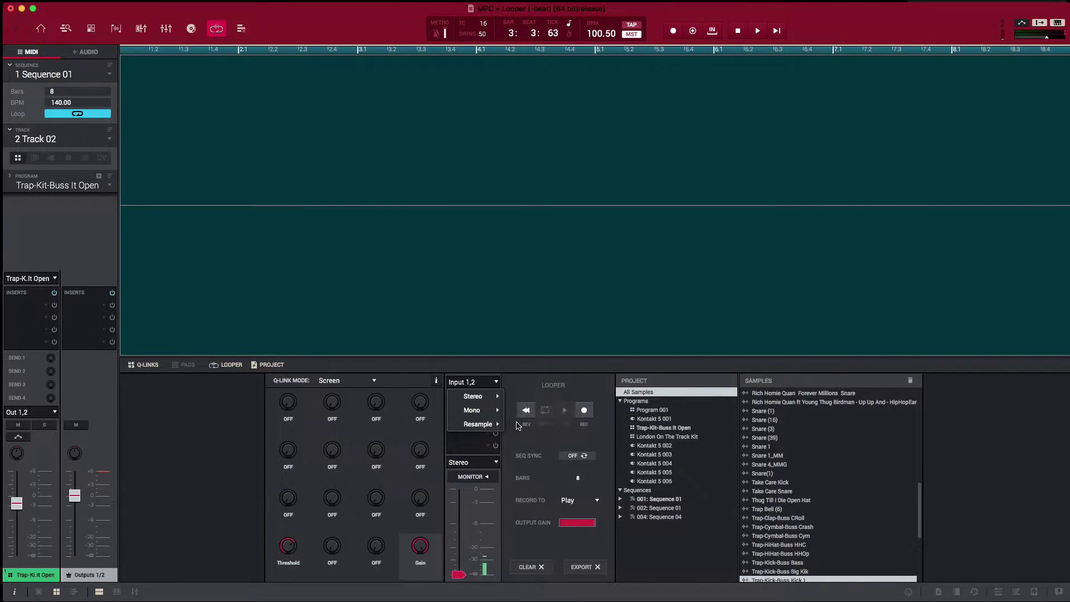
left_click(545, 375)
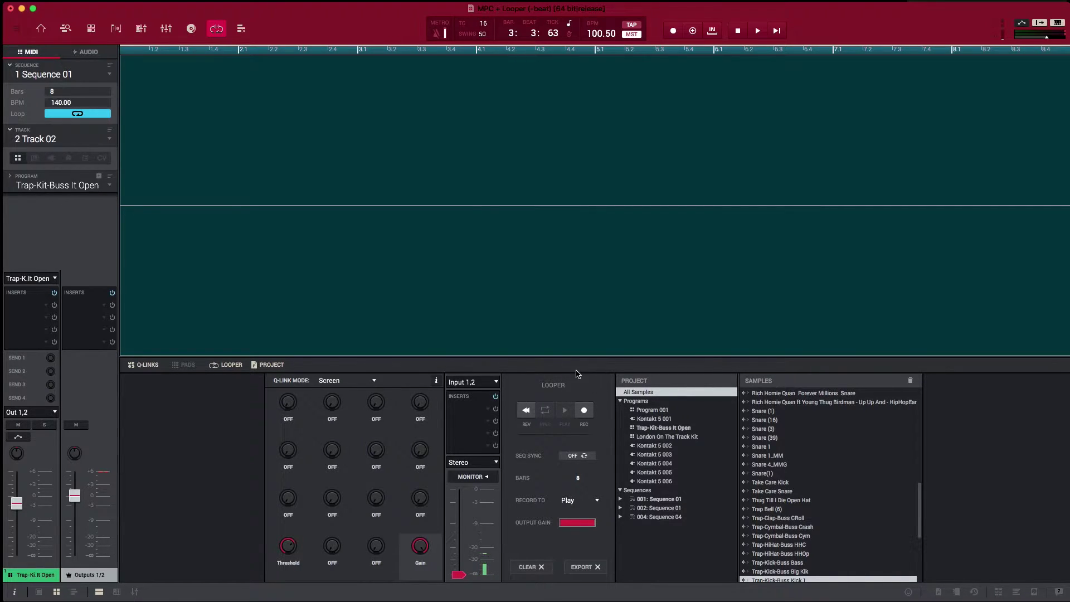
Select the Audio 001 track and show its 8-bar Audio 001_Rec1 region in the main view.
left_click(88, 52)
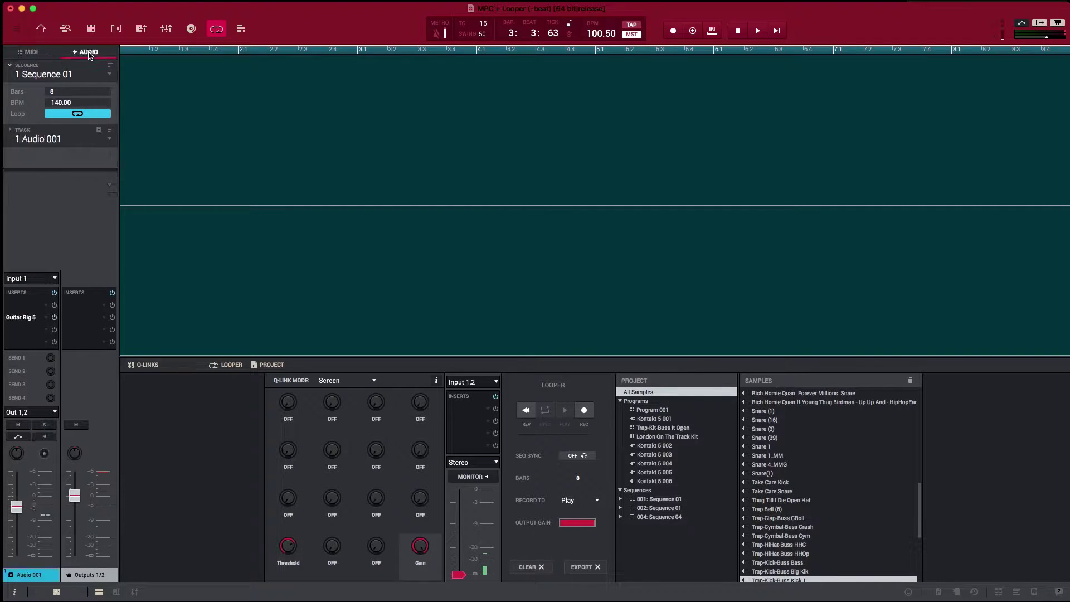
left_click(42, 31)
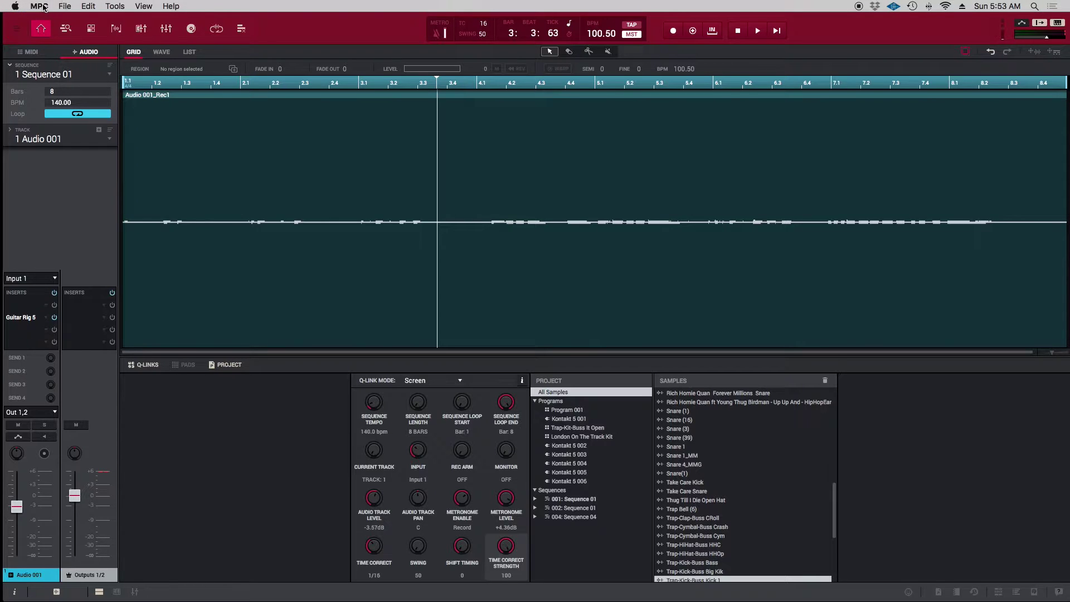
left_click(64, 6)
mouse_move(120, 127)
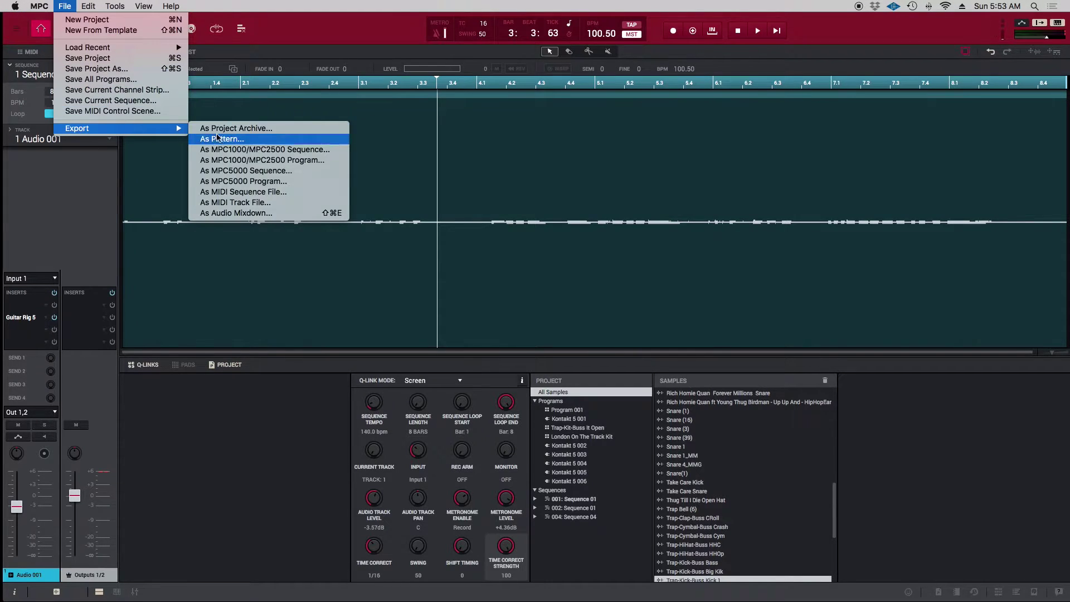
left_click(240, 214)
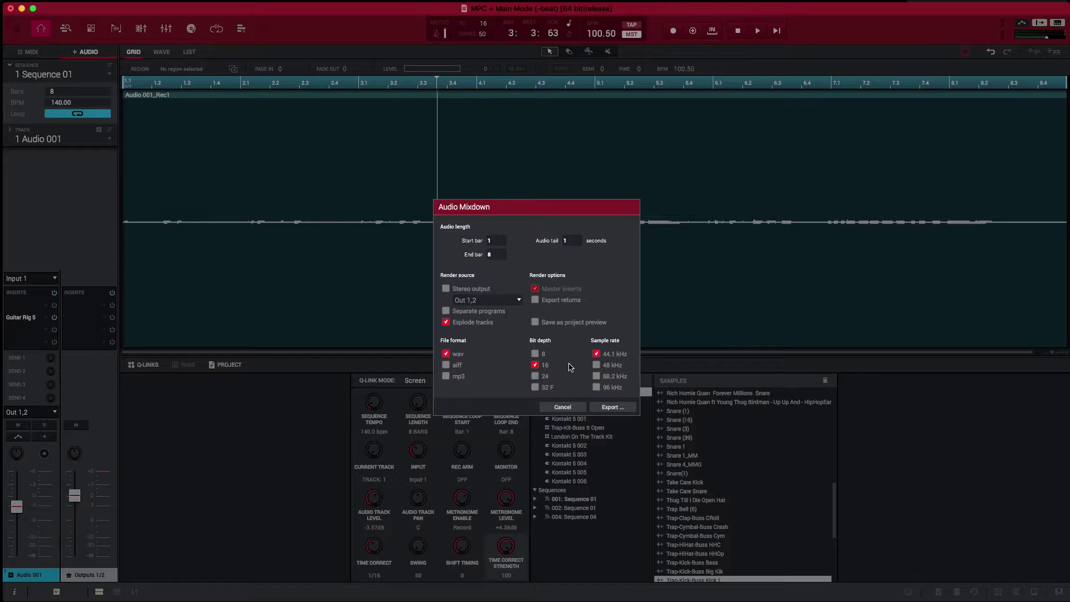
left_click(563, 408)
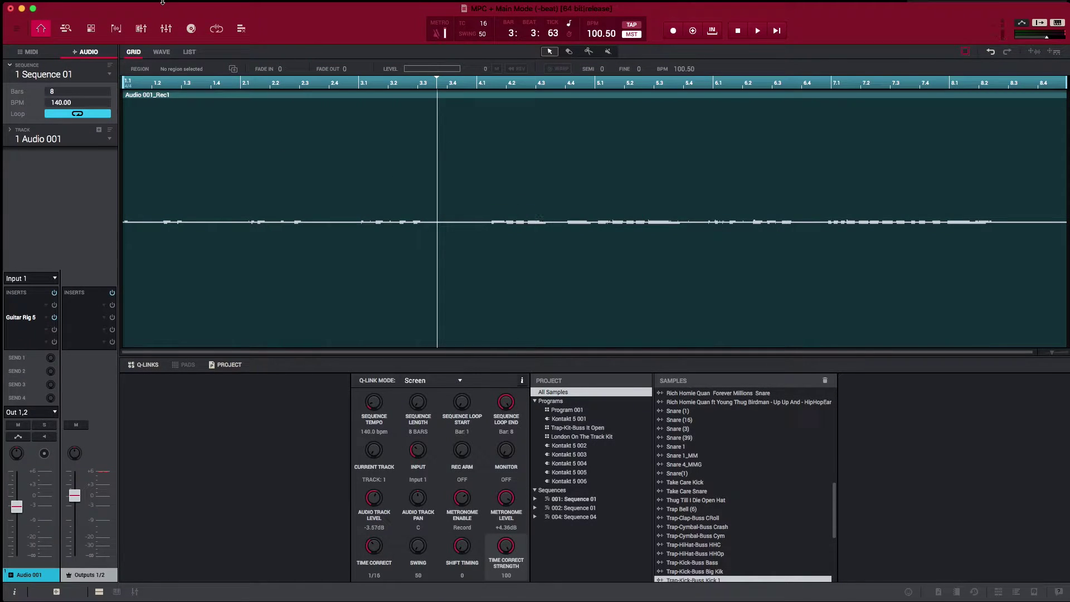
left_click(59, 5)
mouse_move(89, 129)
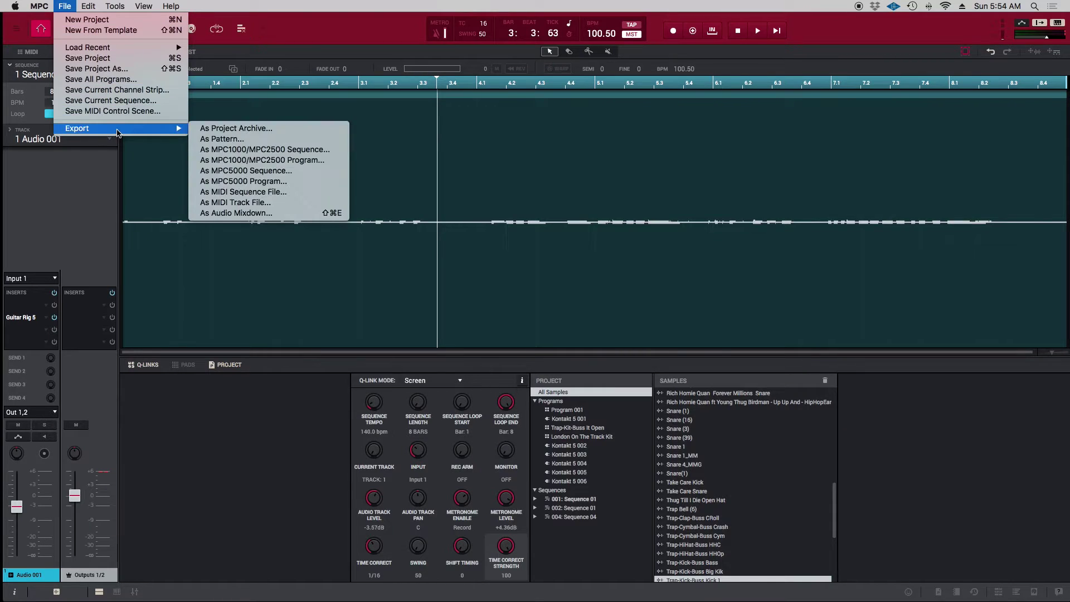
left_click(240, 213)
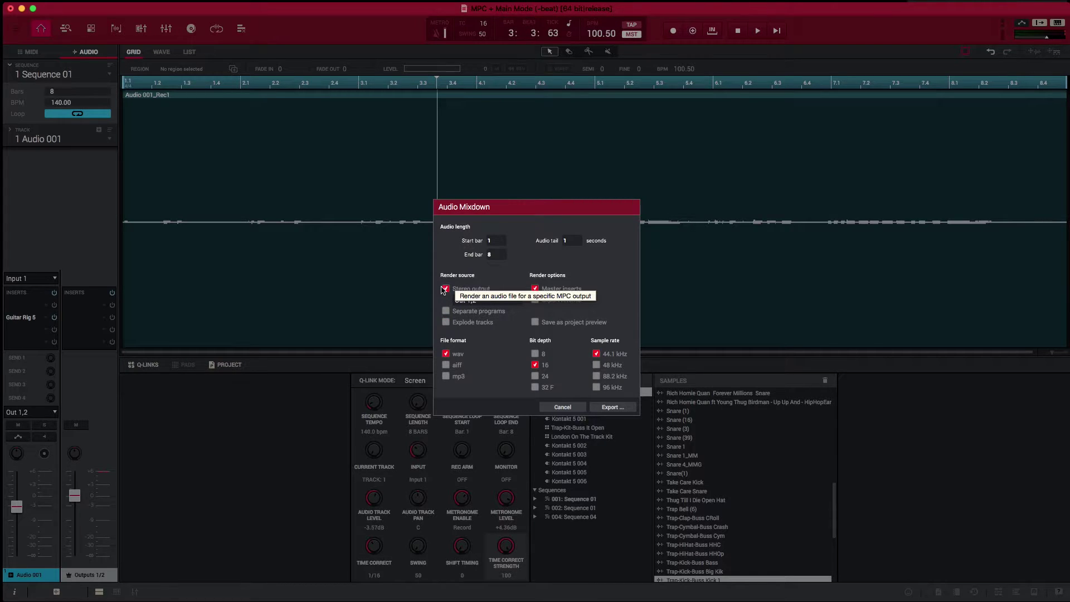
left_click(444, 288)
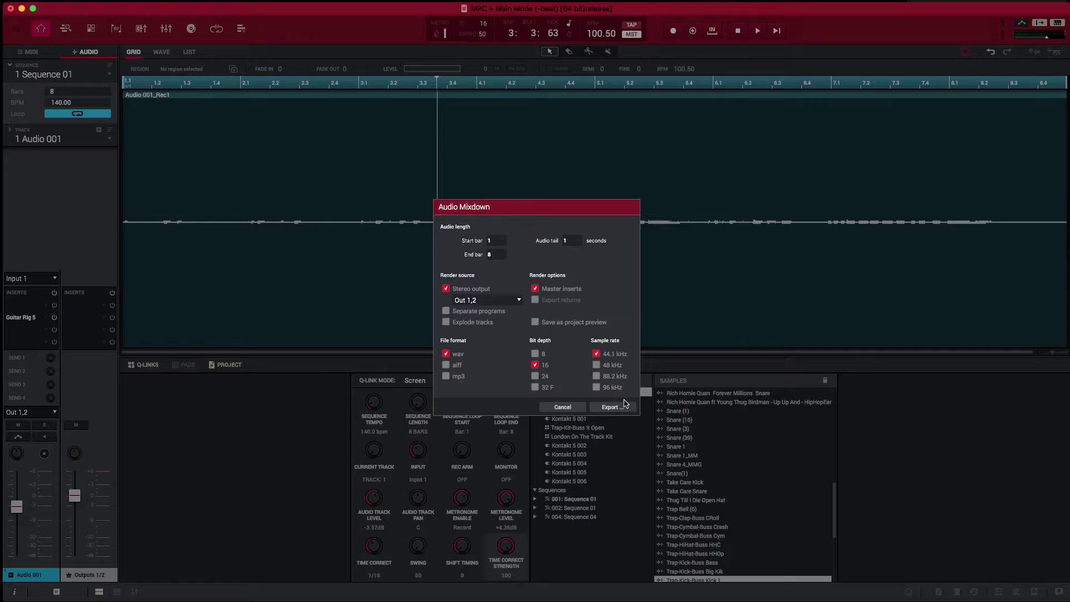
left_click(562, 408)
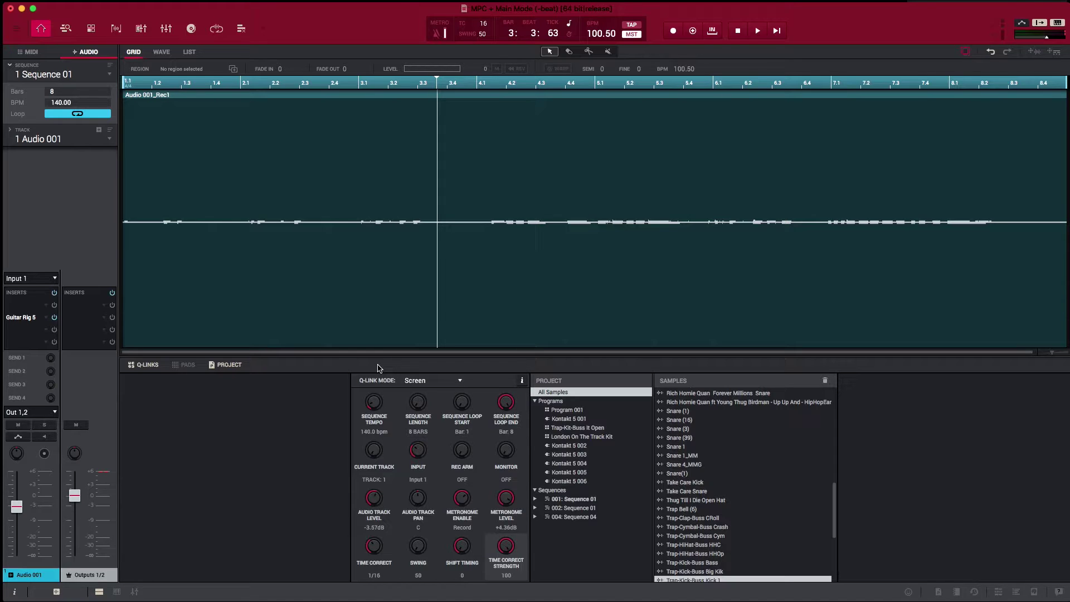
Open the Looper and set its input source to Resample L + R.
left_click(216, 29)
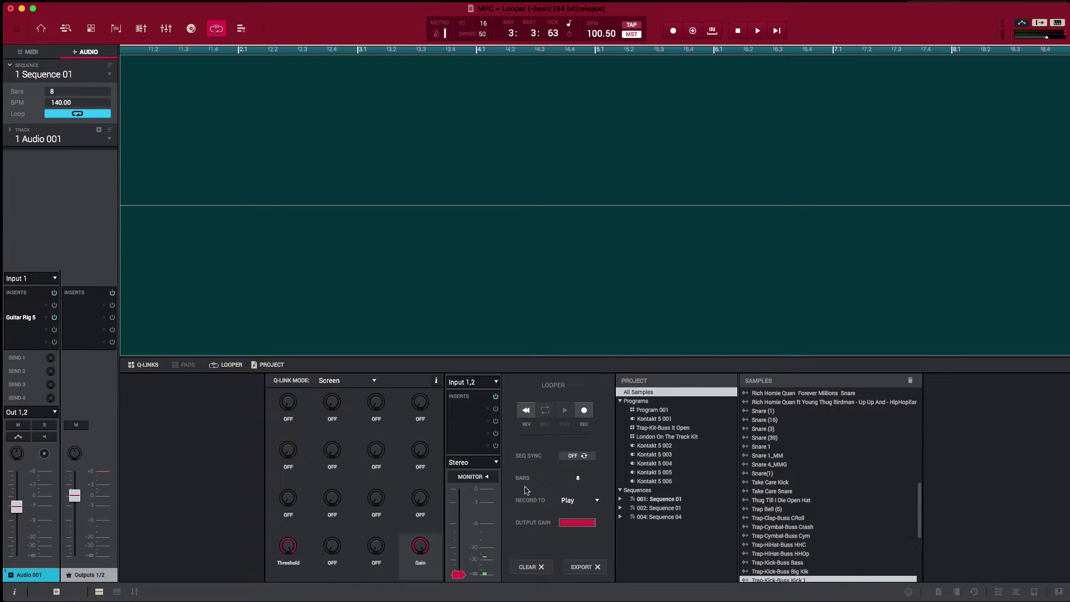
left_click(495, 383)
mouse_move(480, 427)
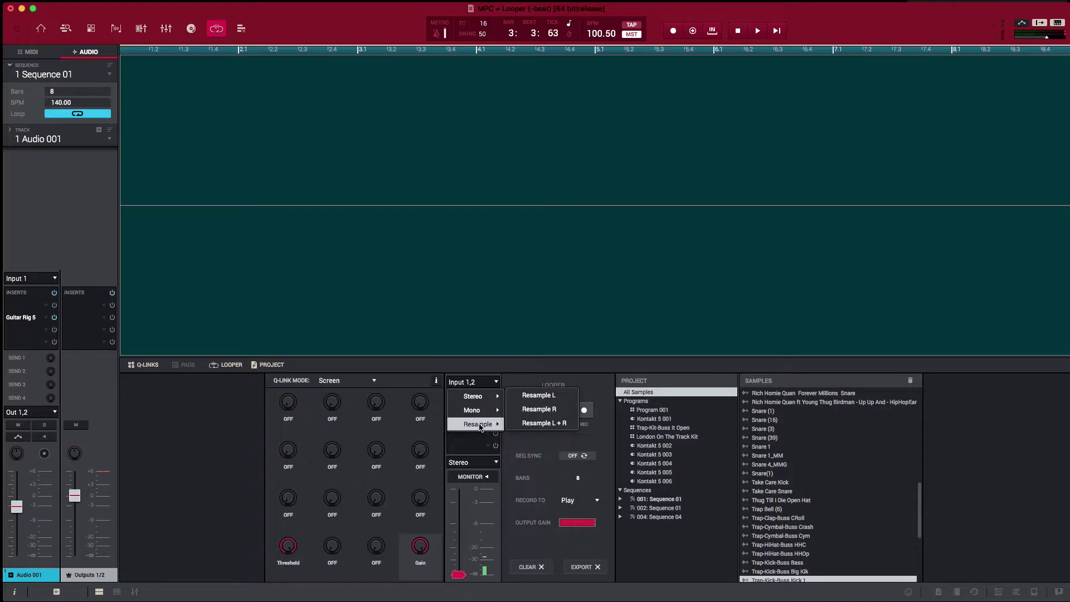
left_click(531, 424)
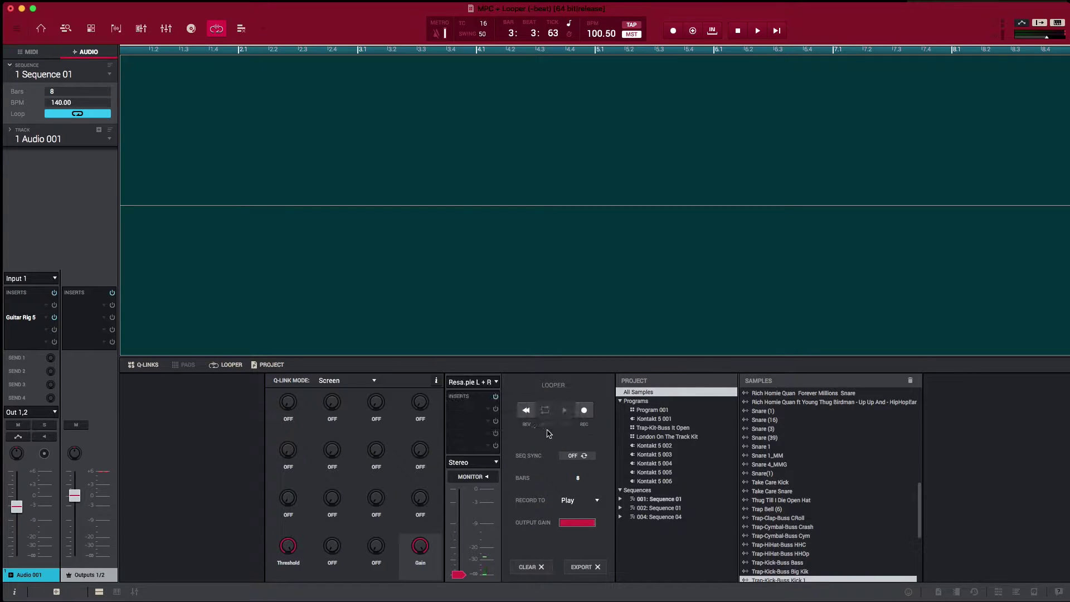
Record a loop, raise the Looper monitor level to -19.4 dB, and record again.
key("space")
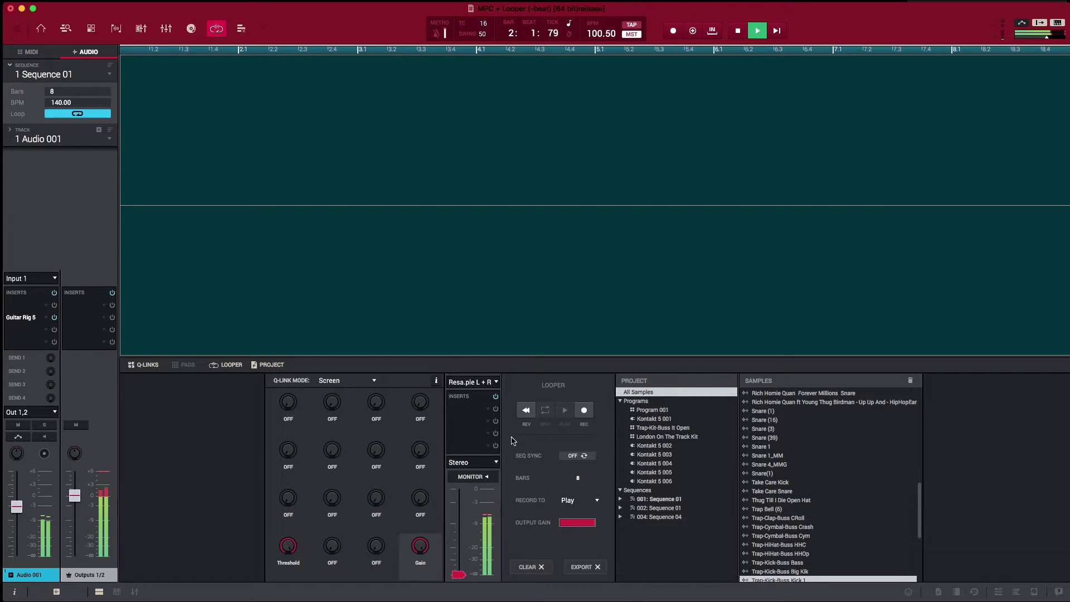
key("space")
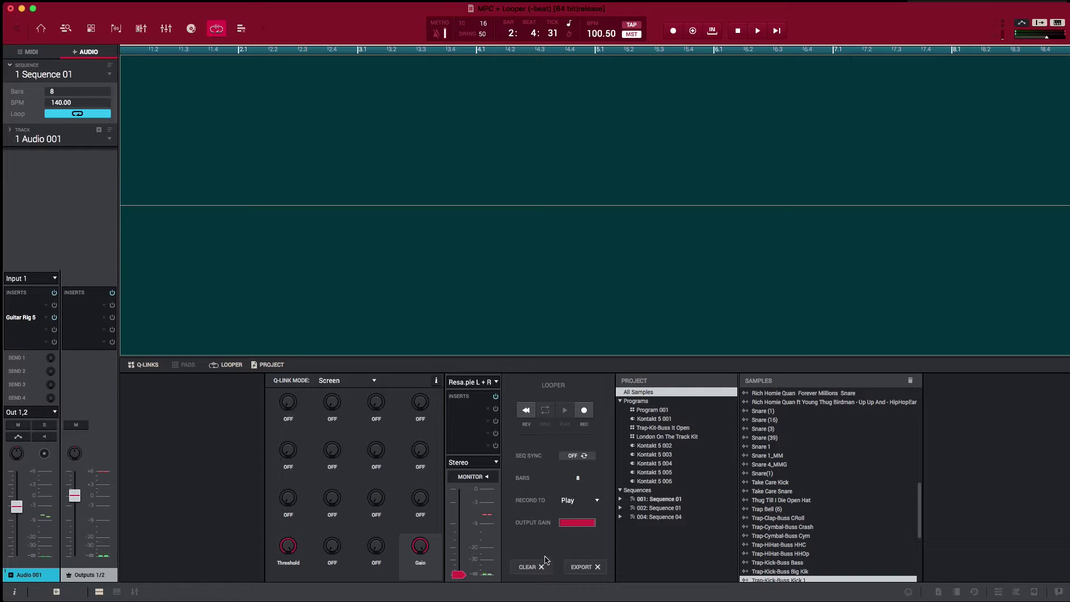
left_click(584, 411)
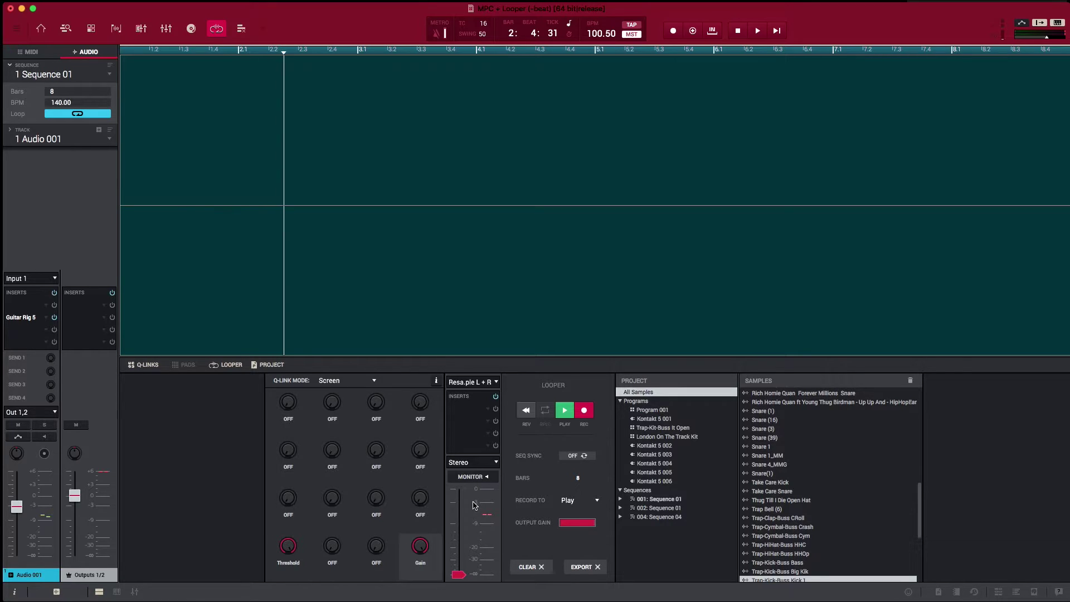
key("space")
mouse_move(452, 551)
left_click_drag(458, 574, 455, 550)
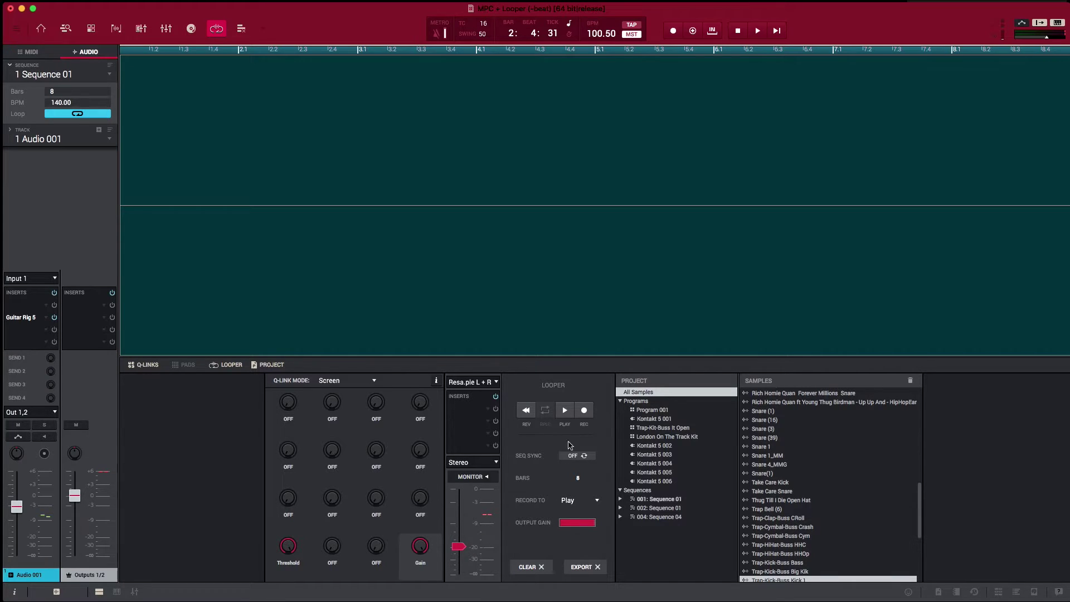
left_click(585, 413)
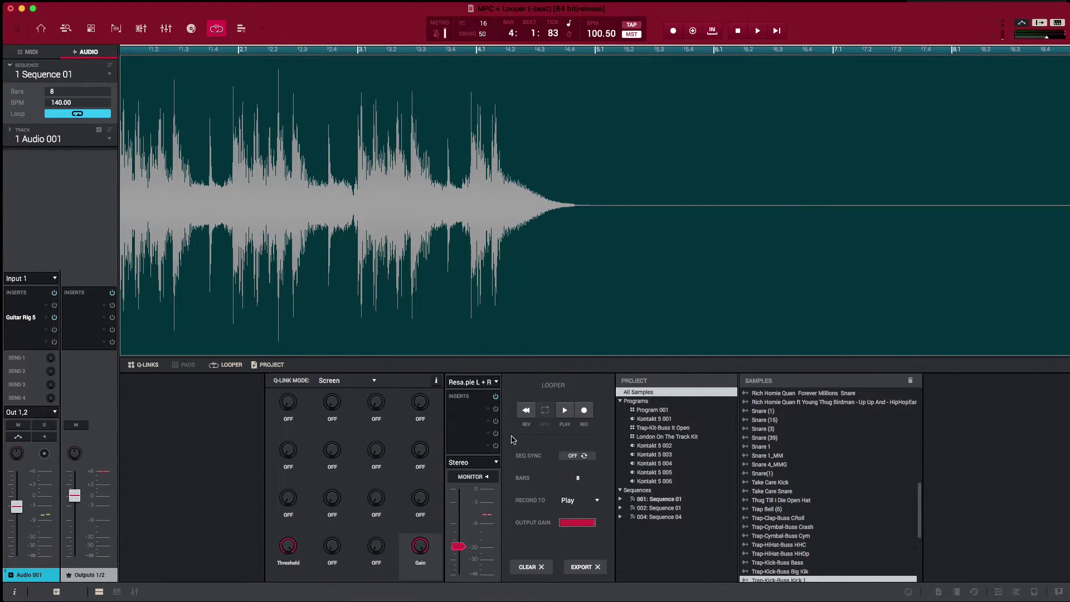
Open Export Loop as Sample, leave Program unassigned, and cancel the export.
left_click(587, 567)
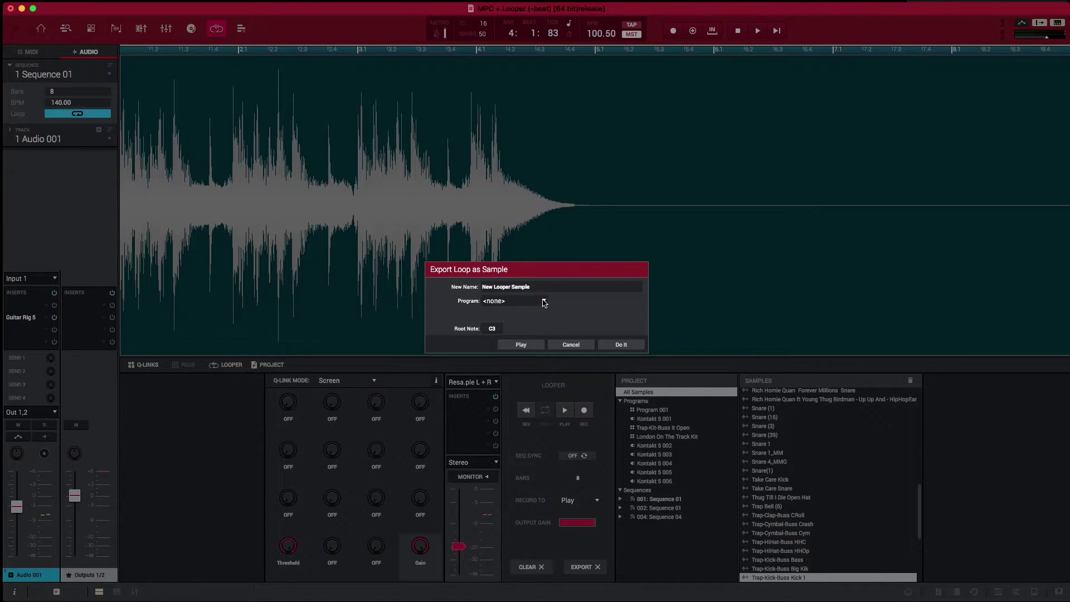
left_click(545, 301)
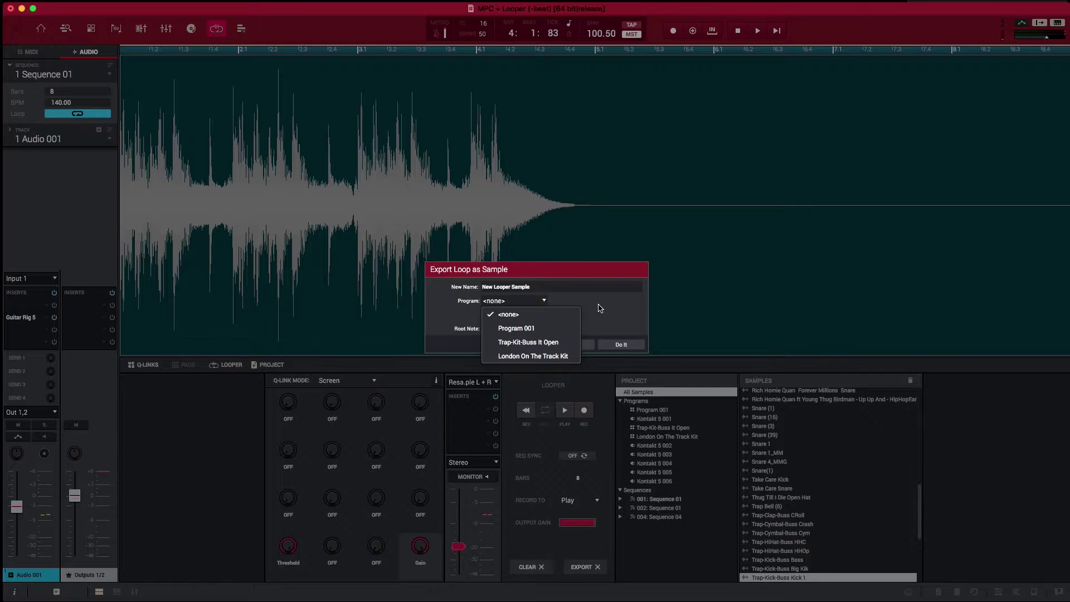
left_click(600, 307)
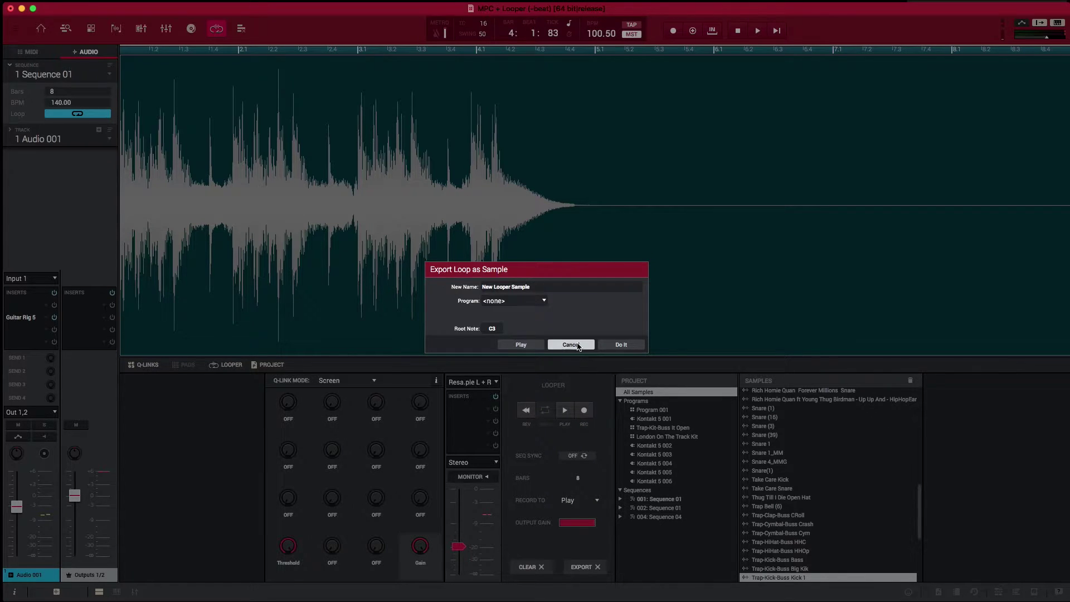
left_click(571, 344)
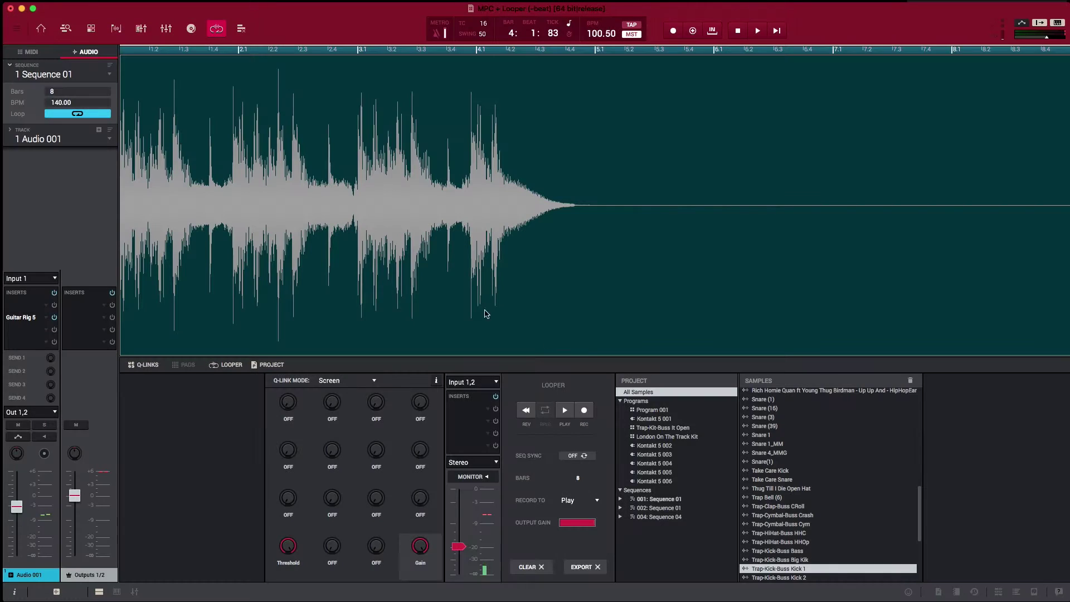
In the Channel Mixer, solo Audio 001 and play it alone.
left_click(164, 29)
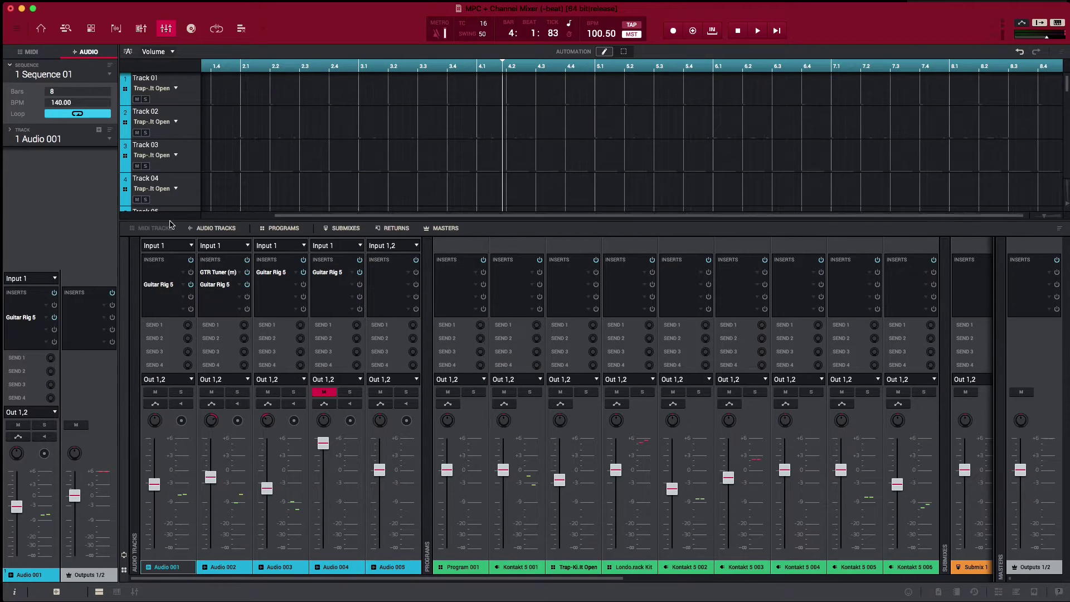
left_click(182, 392)
key("space")
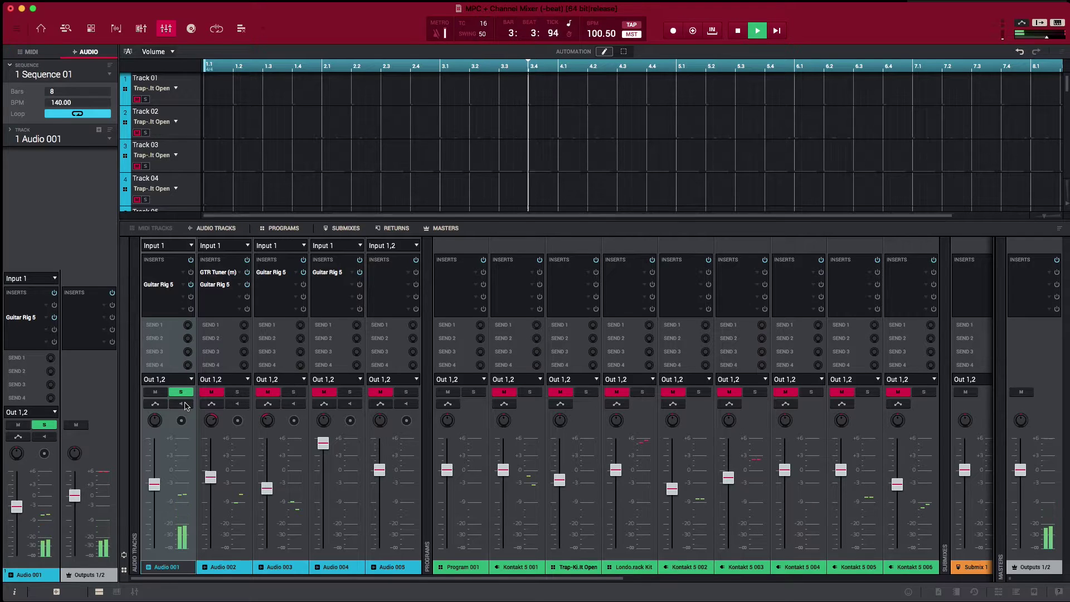
key("space")
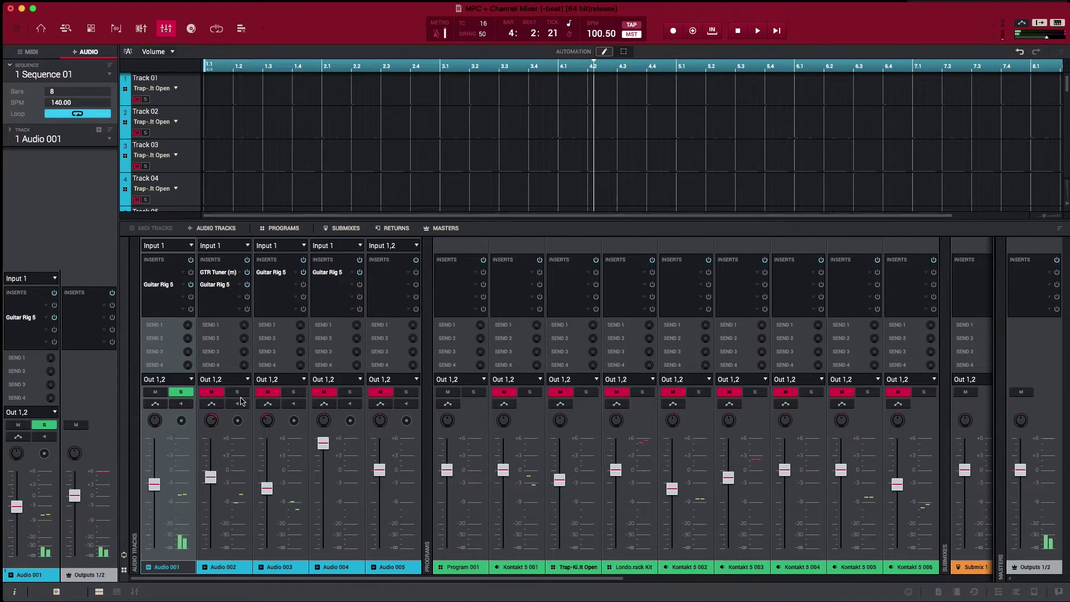
Solo Audio 002, unsolo Audio 001, play again, then return to the main view.
left_click(236, 392)
left_click(212, 392)
left_click(236, 392, "alt")
key("space")
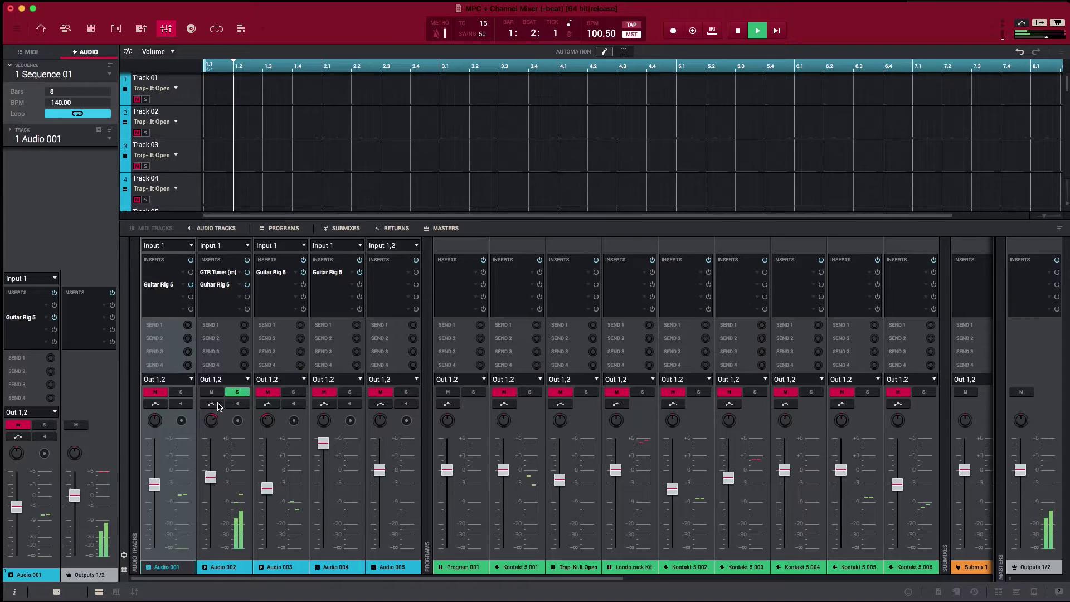
key("space")
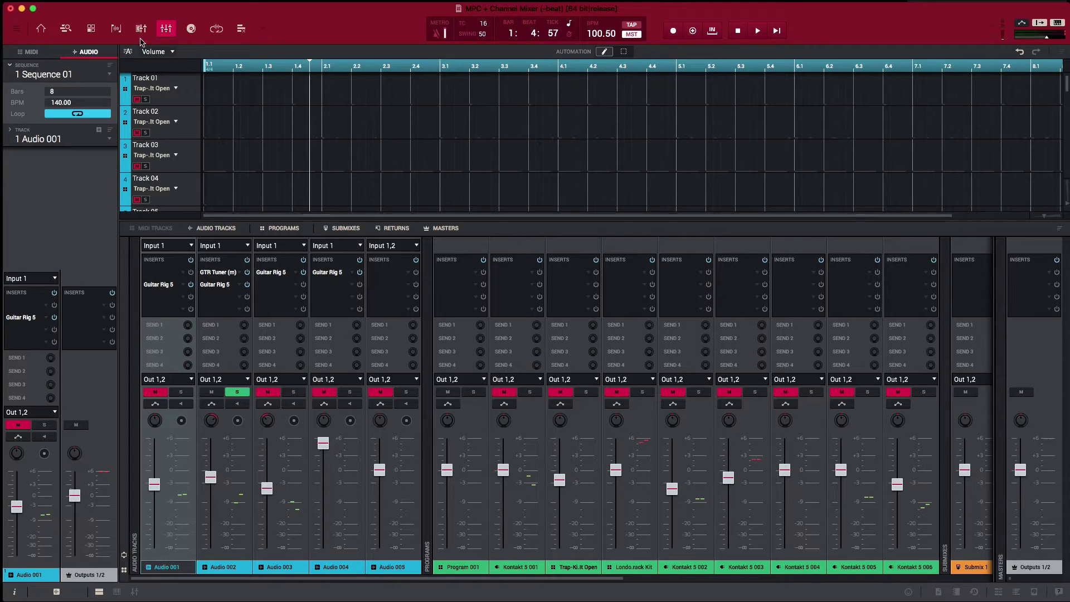
left_click(41, 29)
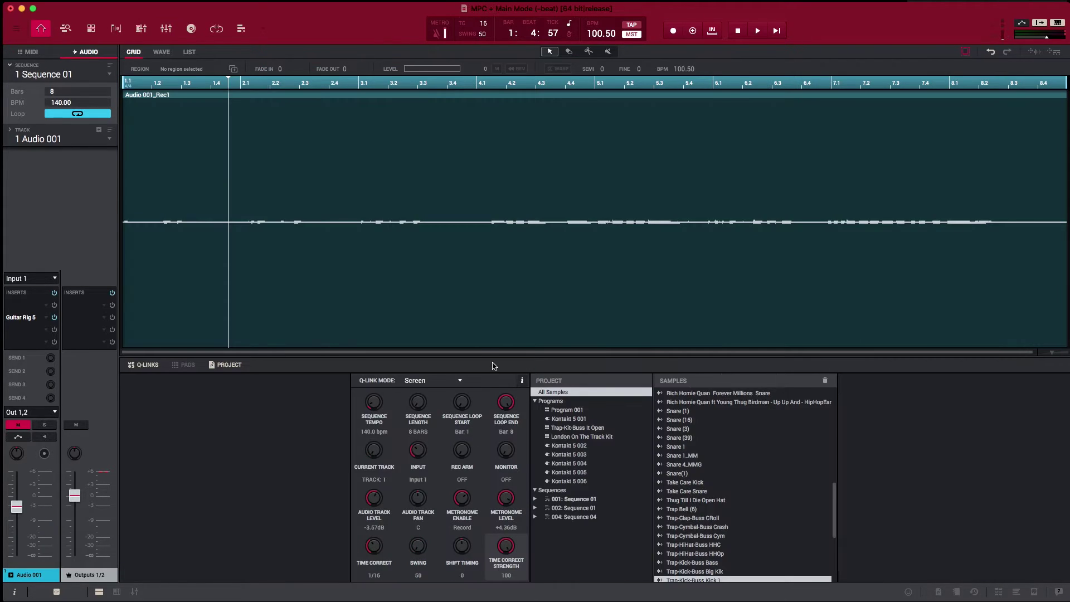
scroll(703, 508, "down", 3)
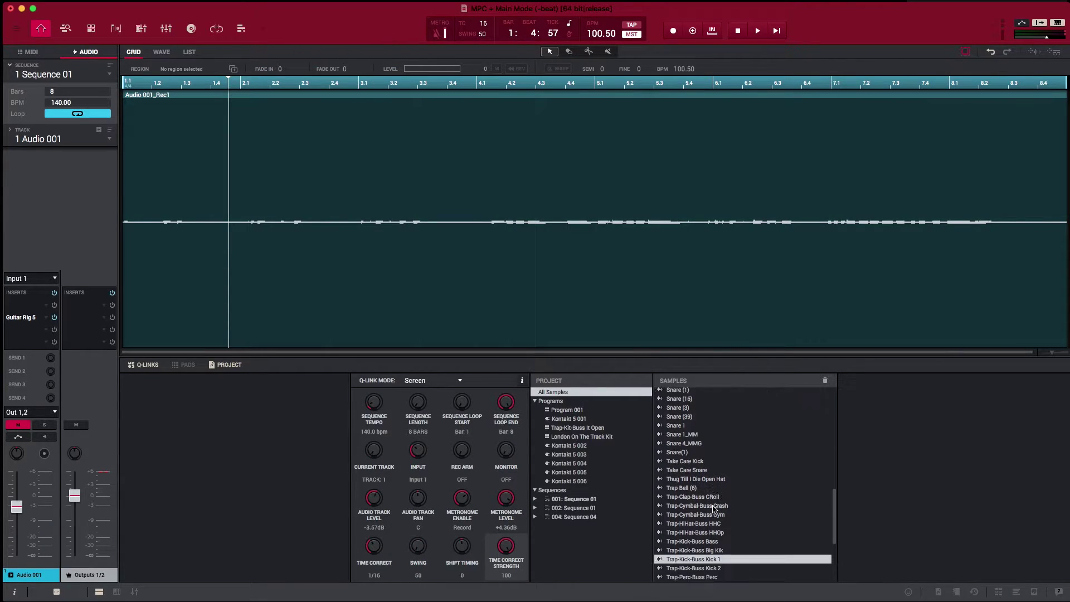
Audition samples Audio 001_Rec1, 002_Rec1, 002_Rec2, 003_Rec1 and 004_Rec1.
scroll(714, 508, "up", 3)
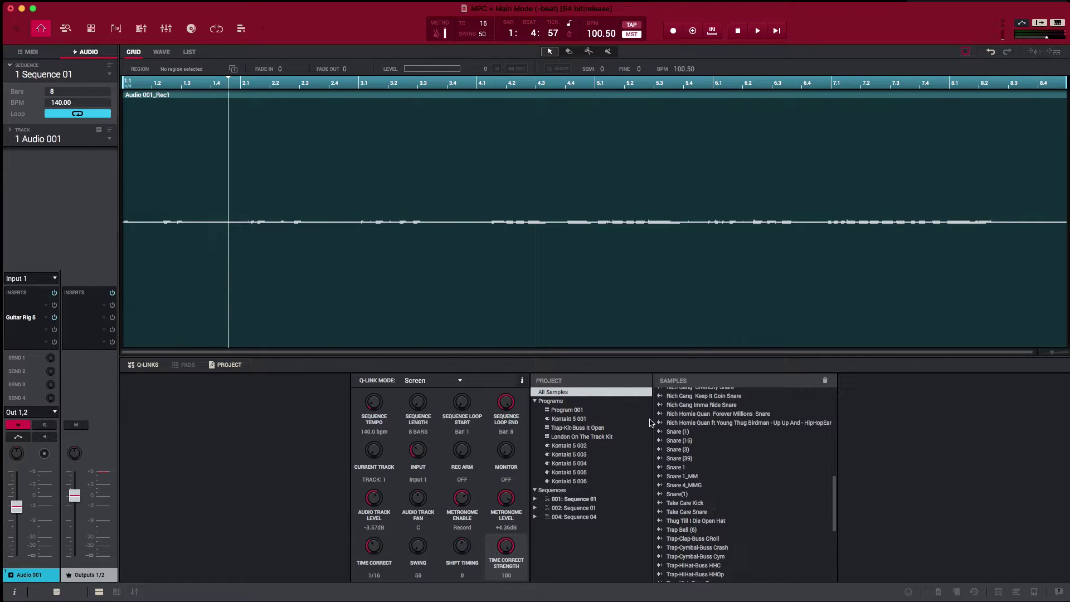
left_click_drag(836, 493, 836, 393)
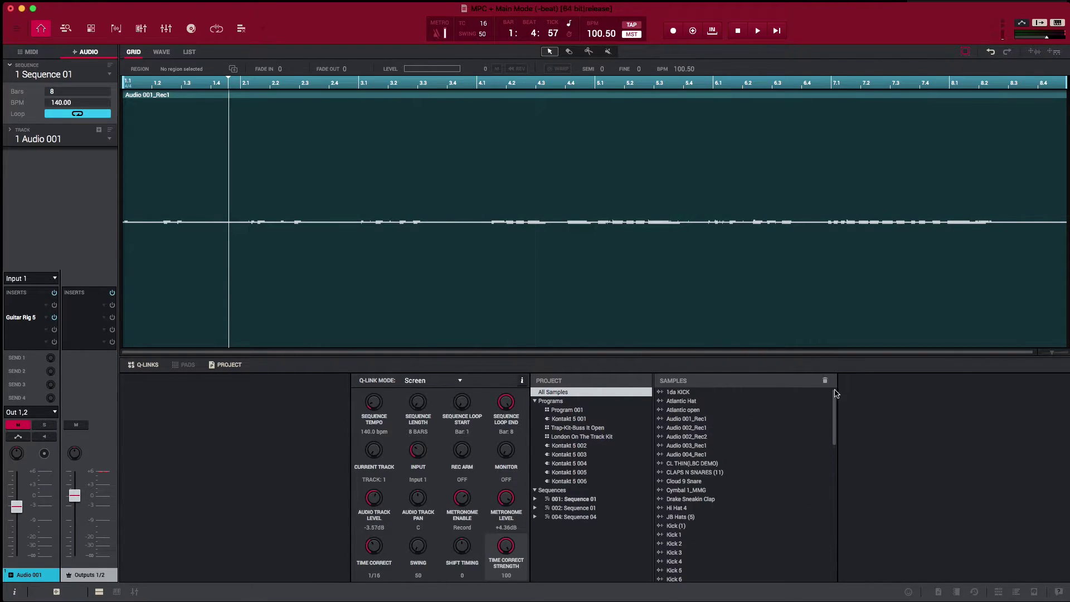
left_click(675, 420)
left_click(680, 429)
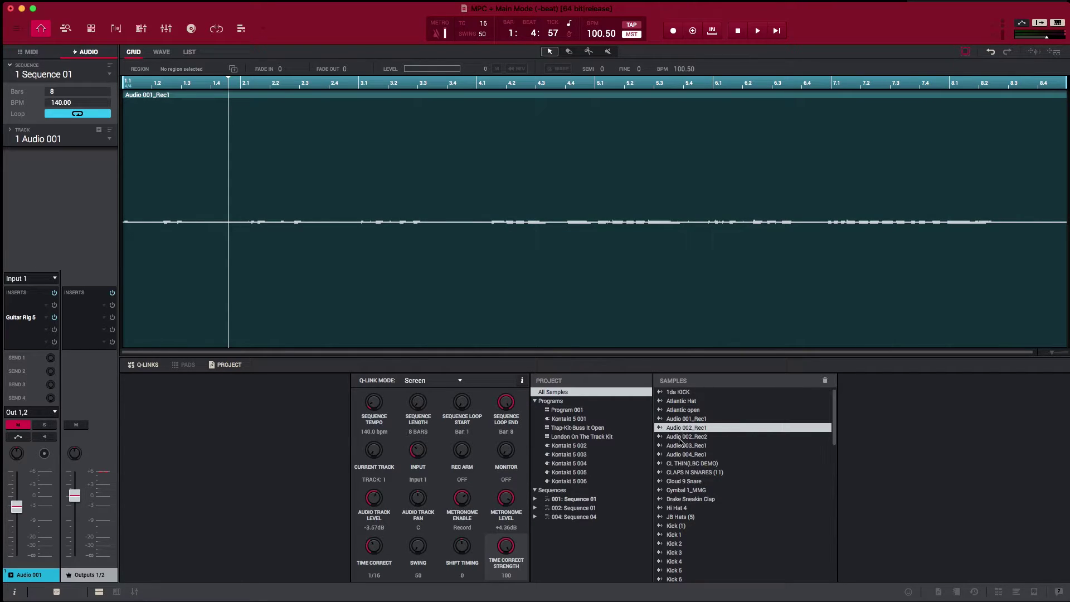
left_click(681, 438)
left_click(679, 448)
left_click(681, 456)
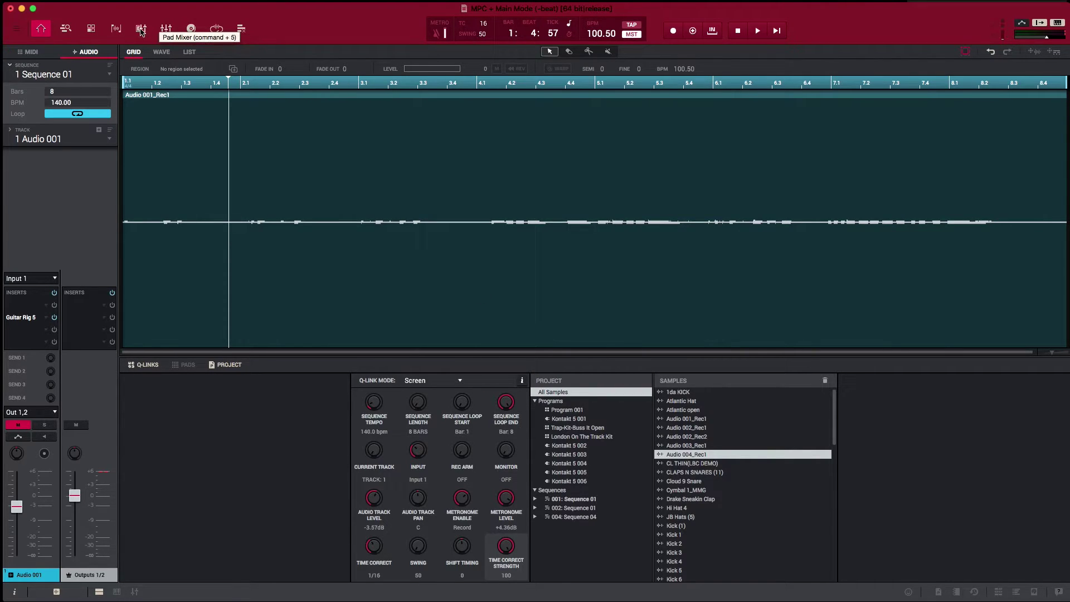
Visit the program editor, then show Track 02's MIDI grid in the main view.
left_click(91, 28)
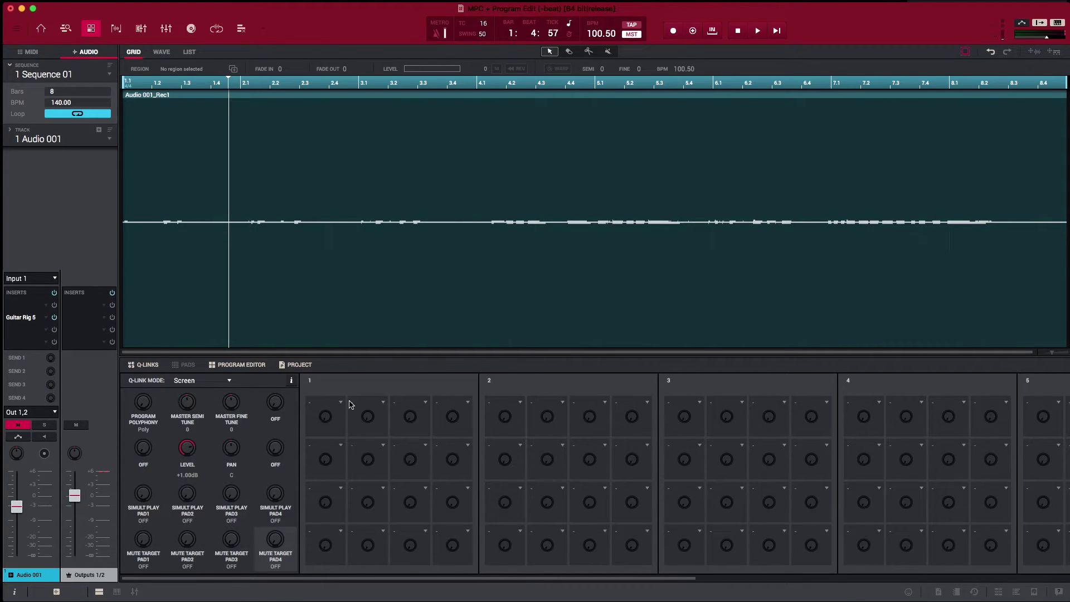
key("ctrl+1")
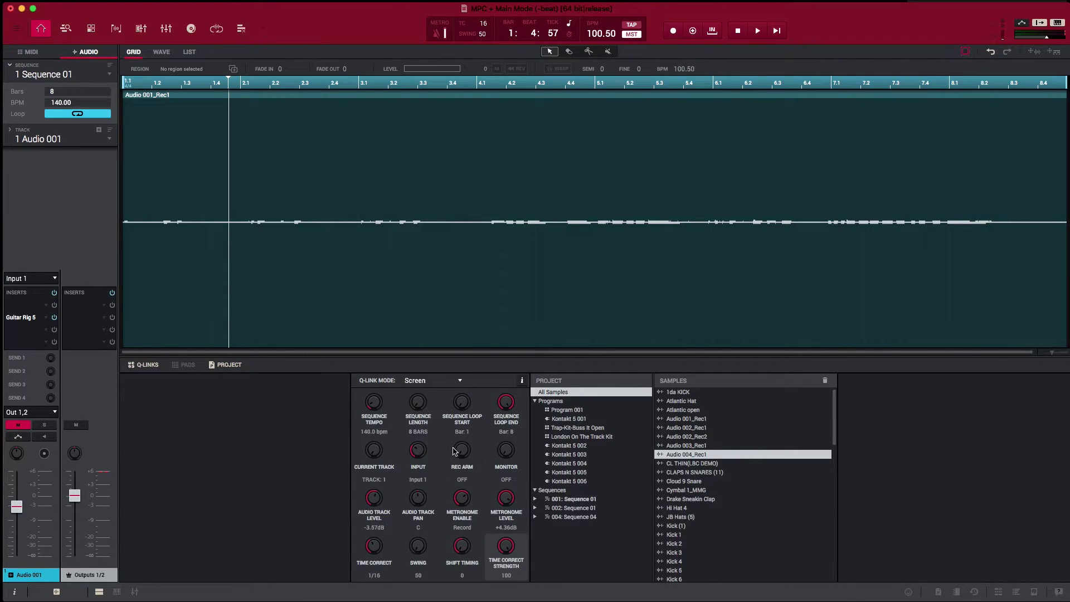
key("Right")
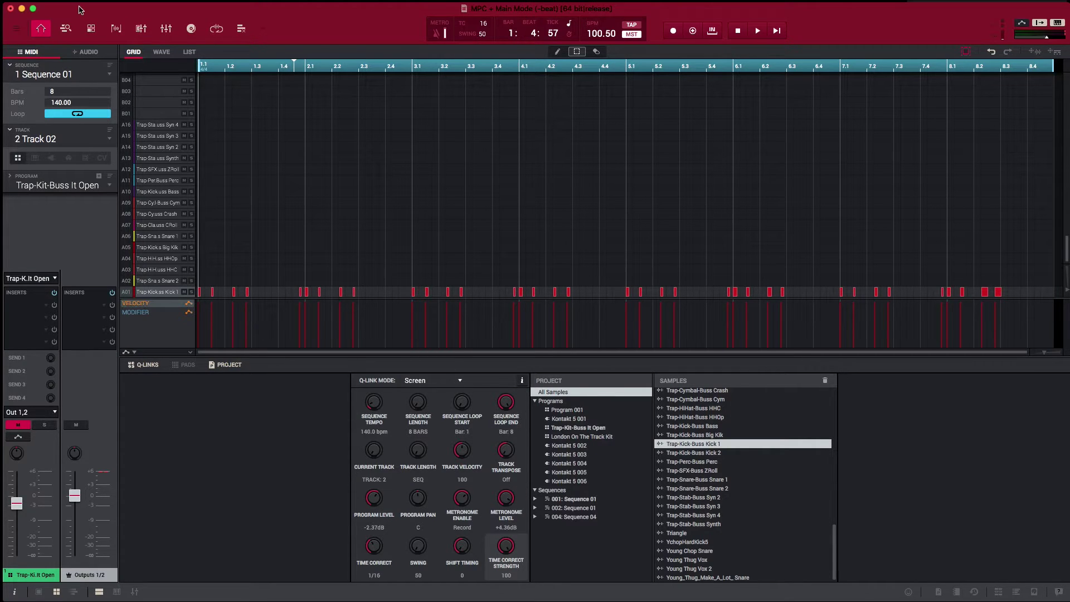
Inspect layer 3's sample list in Trap-Kit-Buss It Open unchanged, then show the Audio 001 grid.
left_click(91, 31)
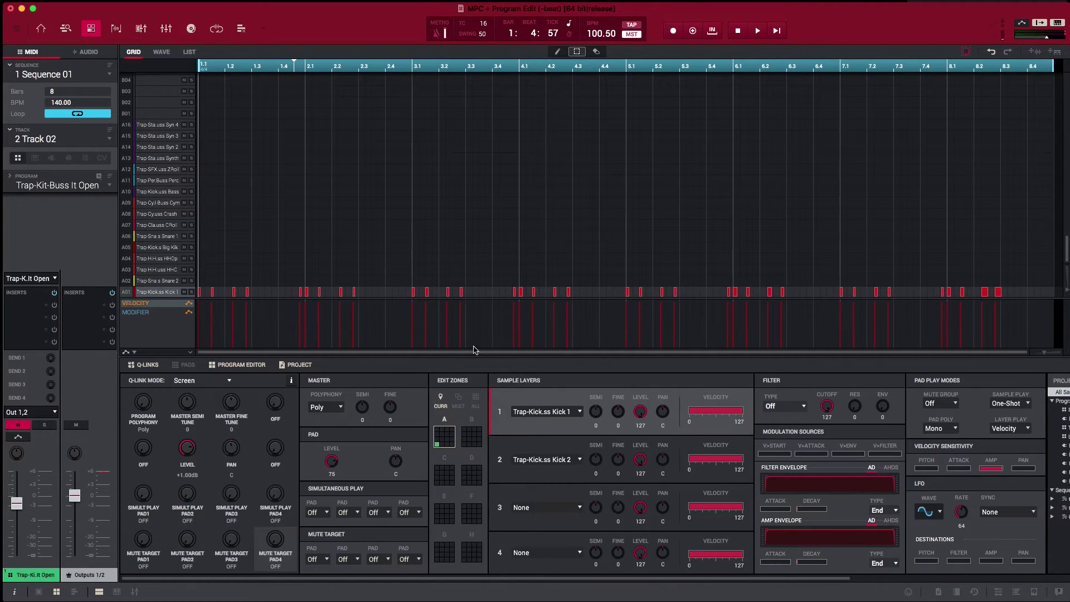
left_click(579, 509)
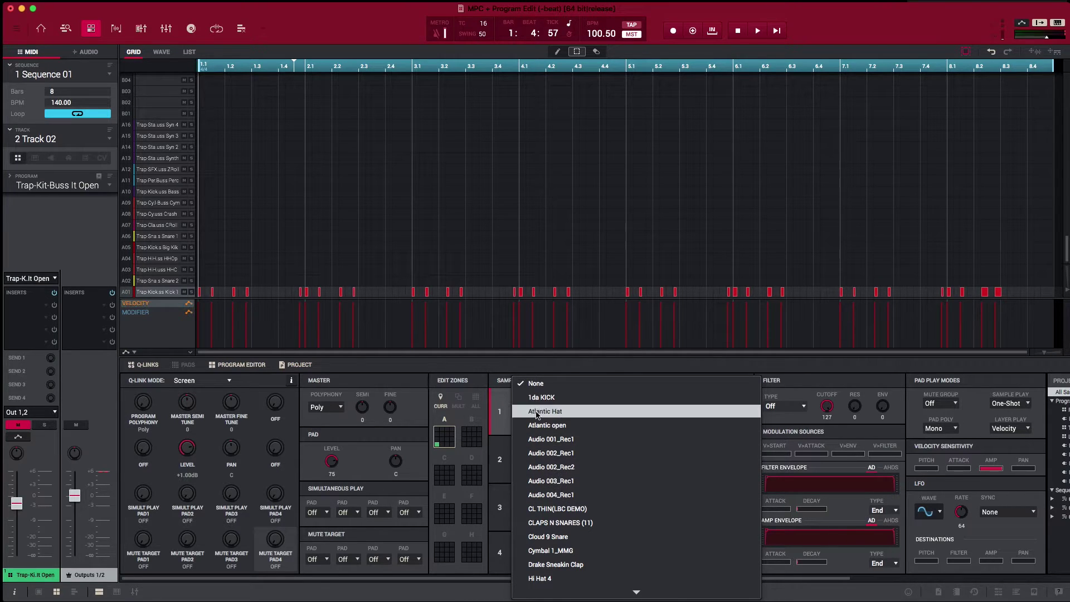
left_click(492, 402)
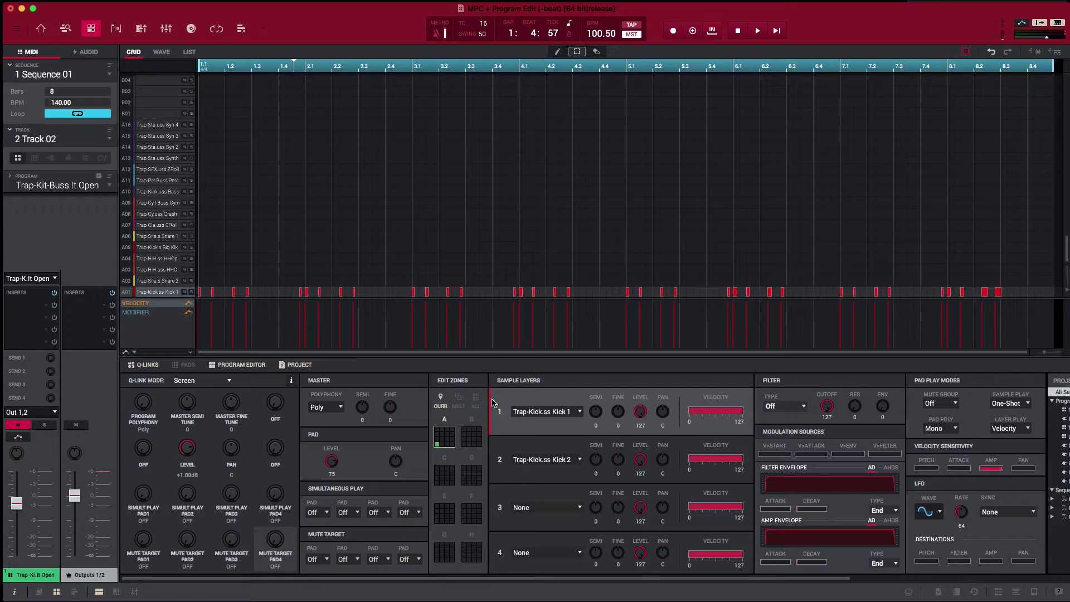
left_click(89, 52)
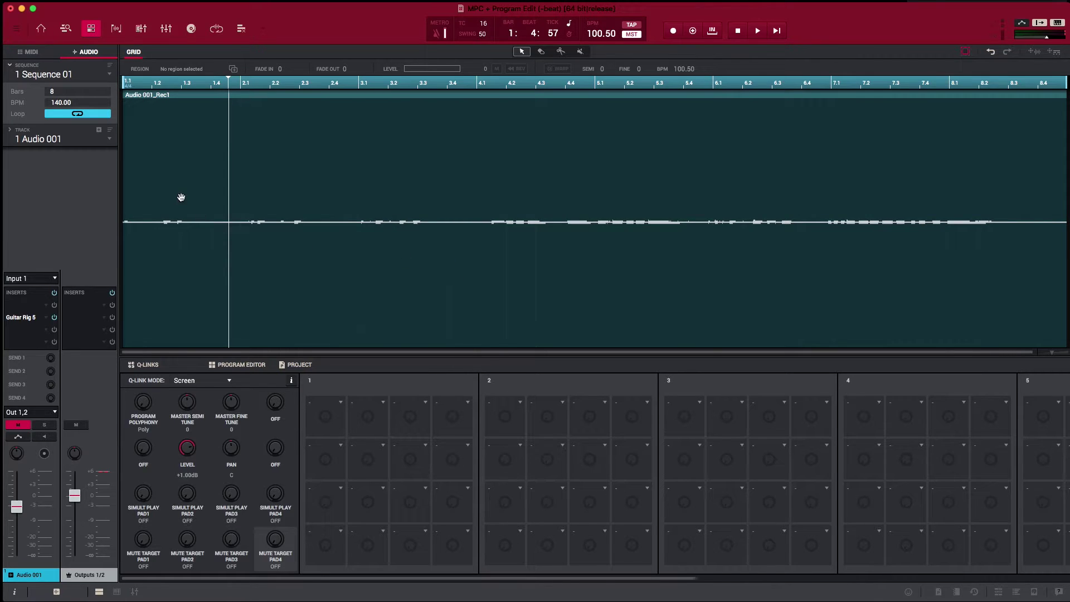
Audition Audio 001_Rec1 and Audio 002_Rec1, then play Sequence 01 with Audio 001 soloed.
left_click(41, 29)
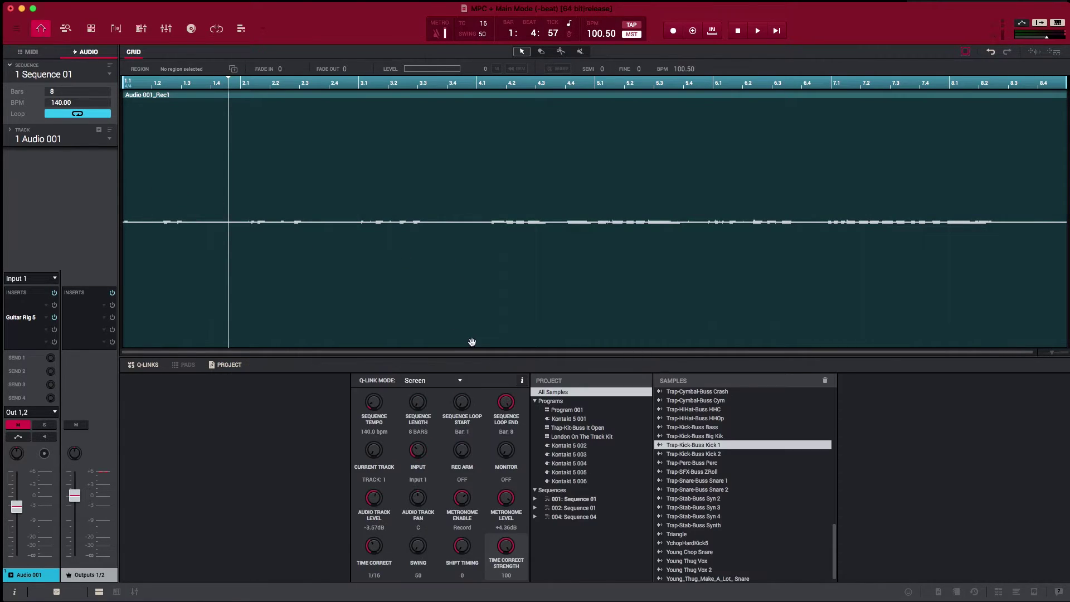
scroll(732, 426, "up", 6)
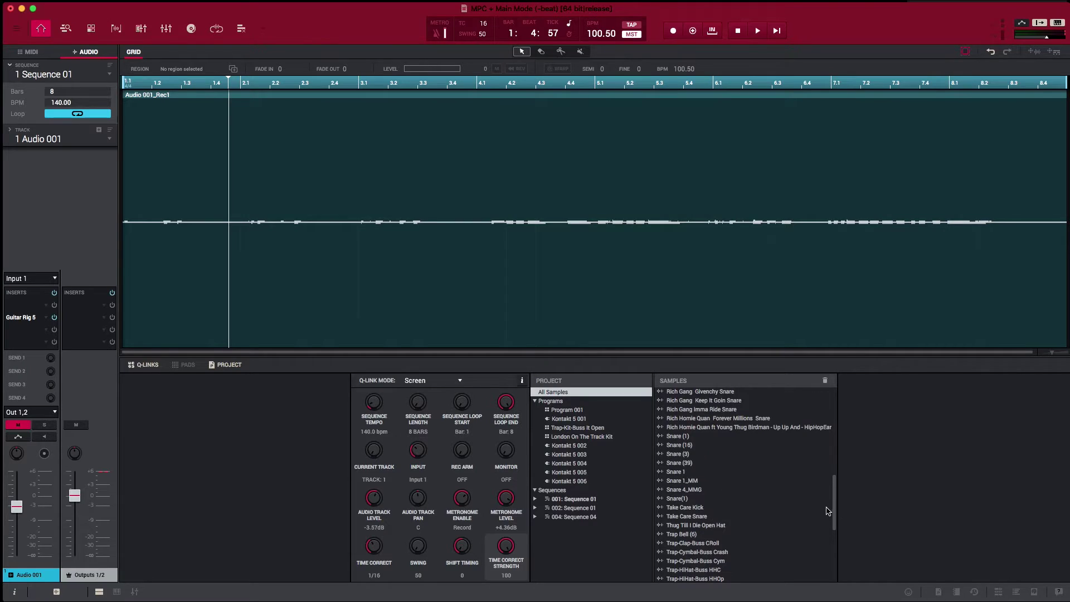
left_click_drag(836, 511, 841, 399)
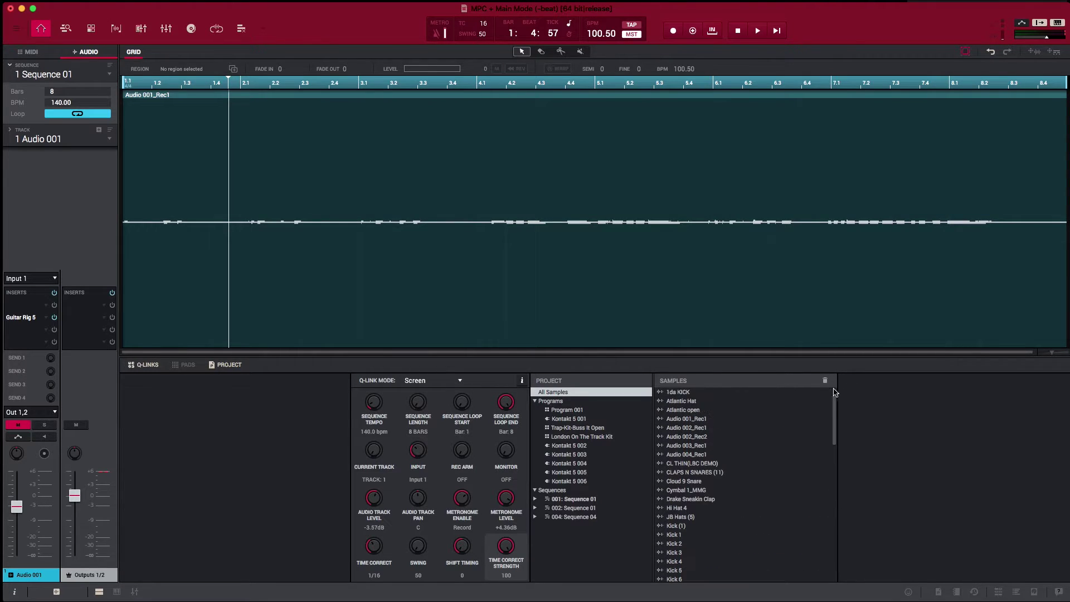
left_click(696, 420)
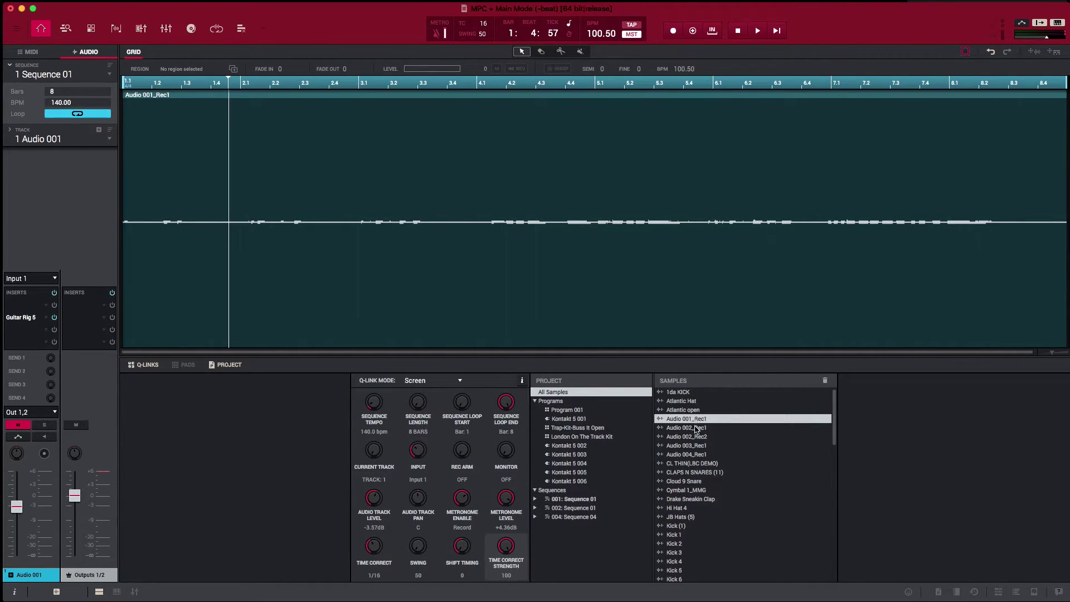
left_click(693, 429)
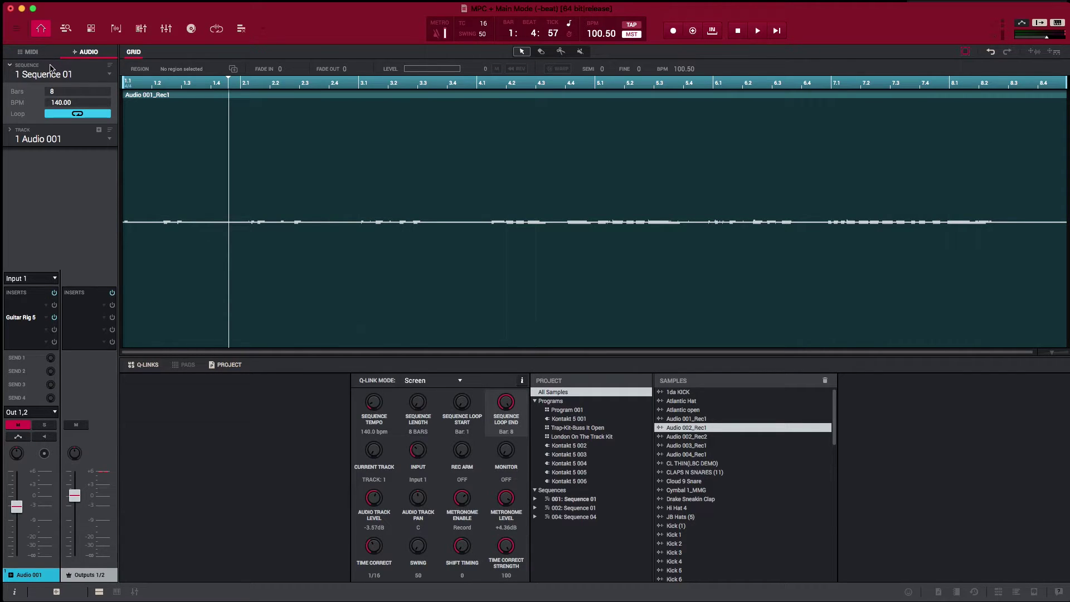
key("space")
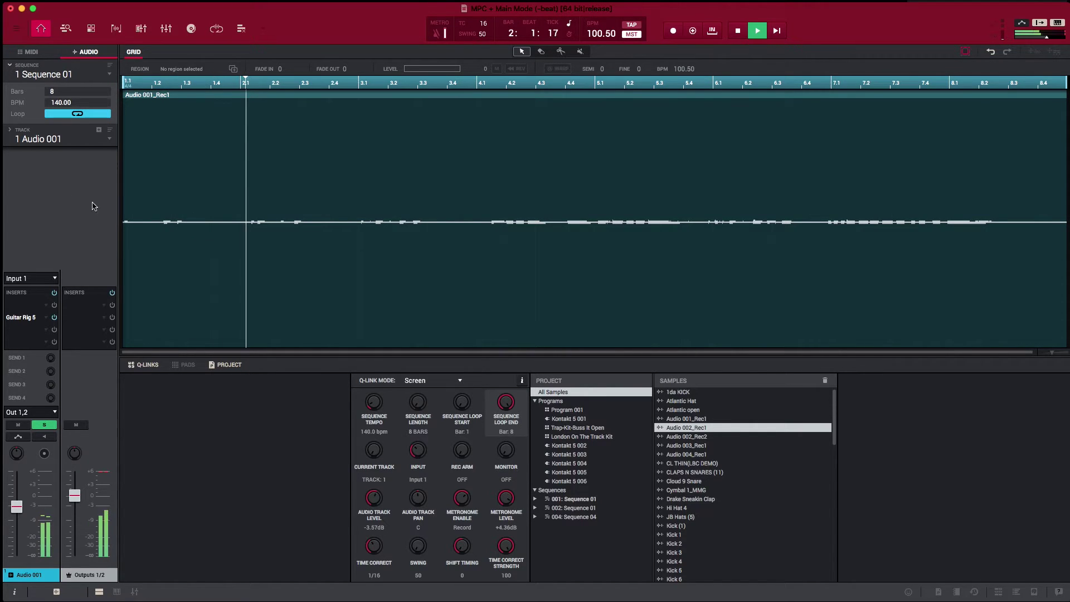
Mute Audio 002 in the Channel Mixer, stop playback, select Audio 001, and return to Main Mode.
left_click(165, 29)
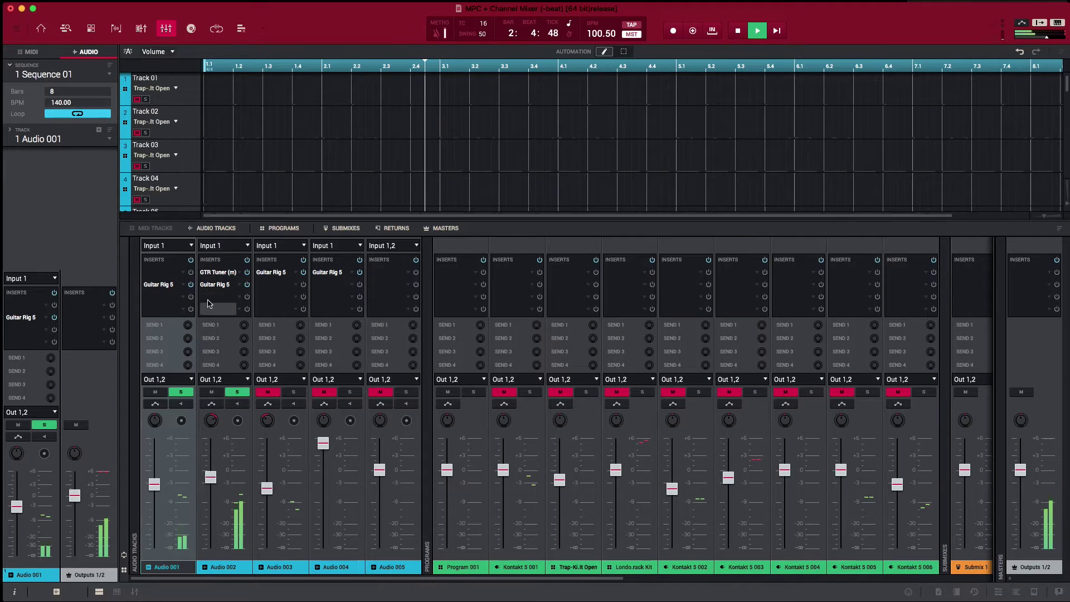
left_click(237, 392)
left_click(212, 392)
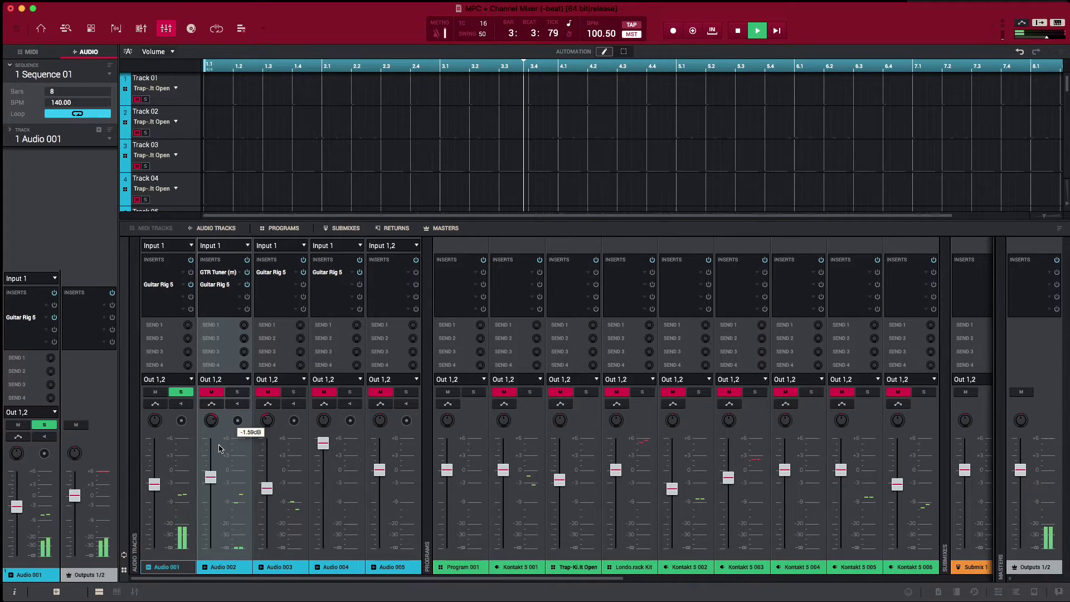
key("space")
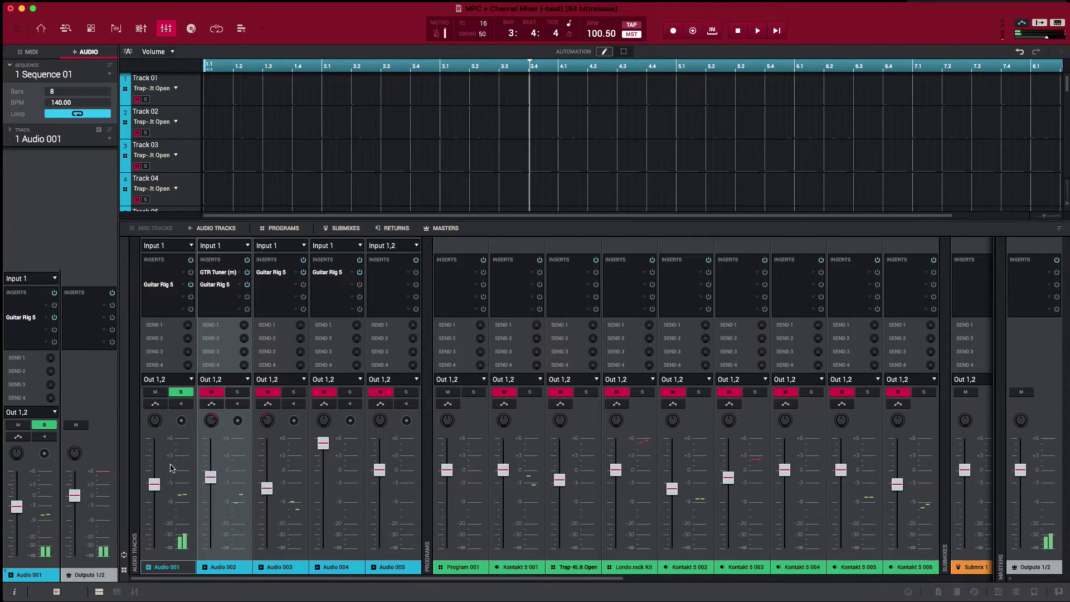
left_click(171, 330)
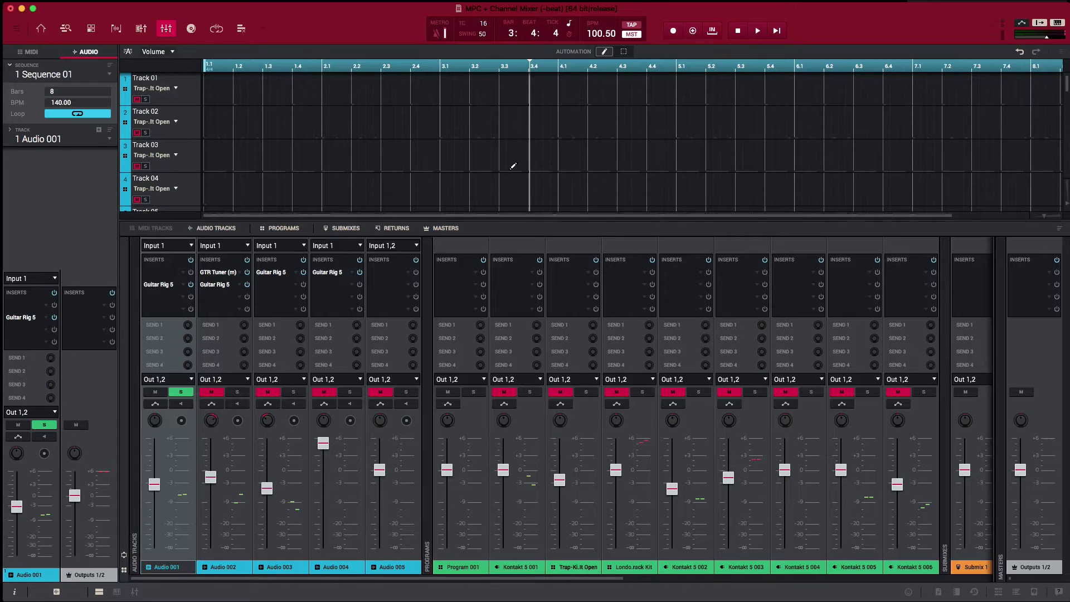
key("ctrl+1")
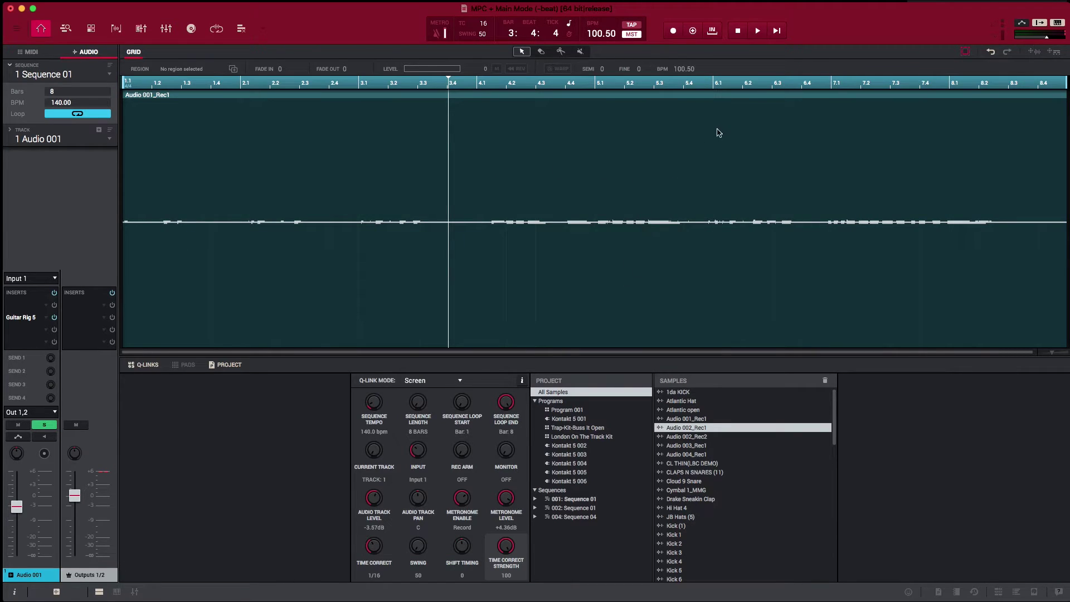
Start the sequence export, minimize the UA Console, and maximize the MPC window.
left_click(1037, 53)
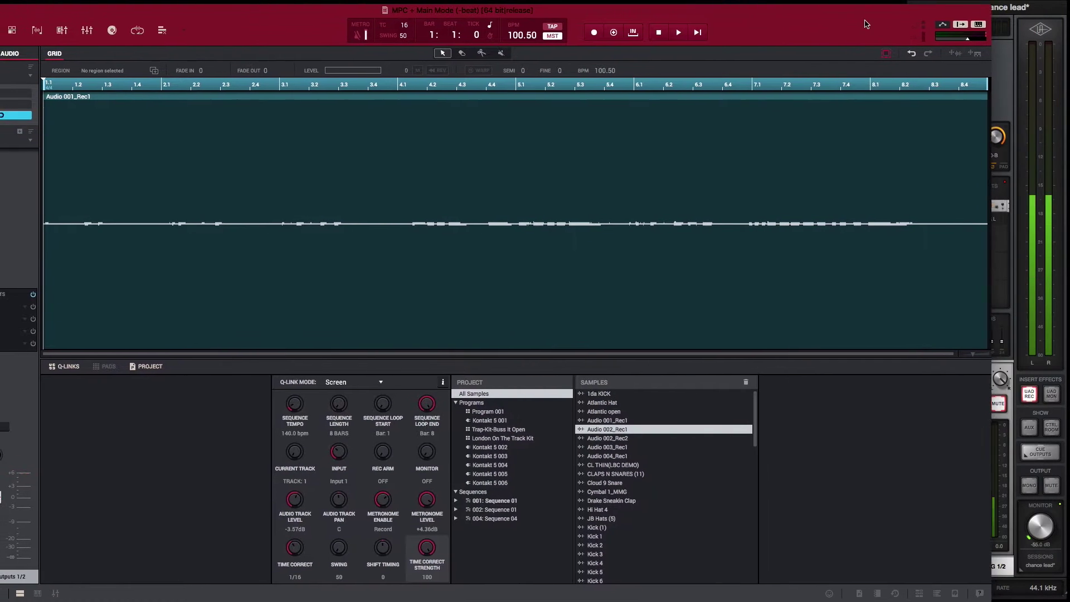
left_click_drag(836, 37, 739, 24)
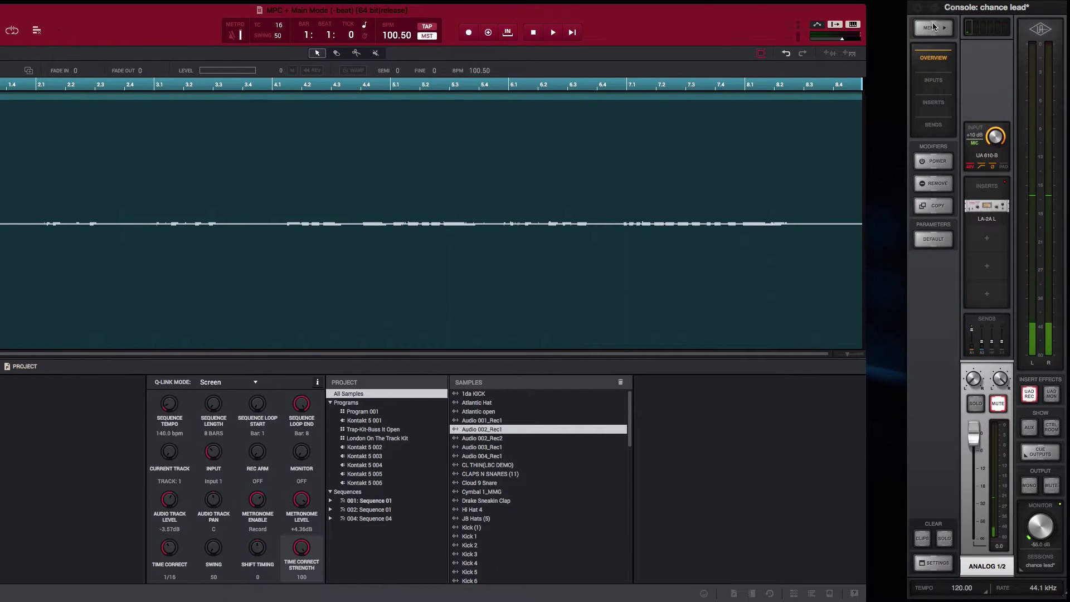
left_click(936, 9)
double_click(879, 12)
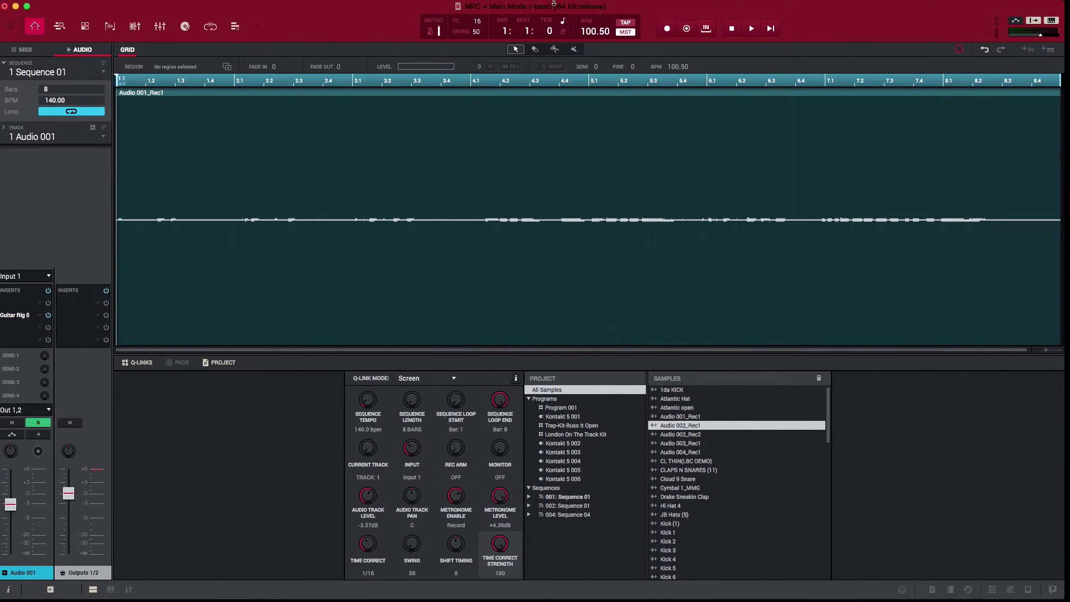
Open MPC Preferences and look through the Project, Sync and Hardware pages.
mouse_move(105, 2)
left_click(39, 6)
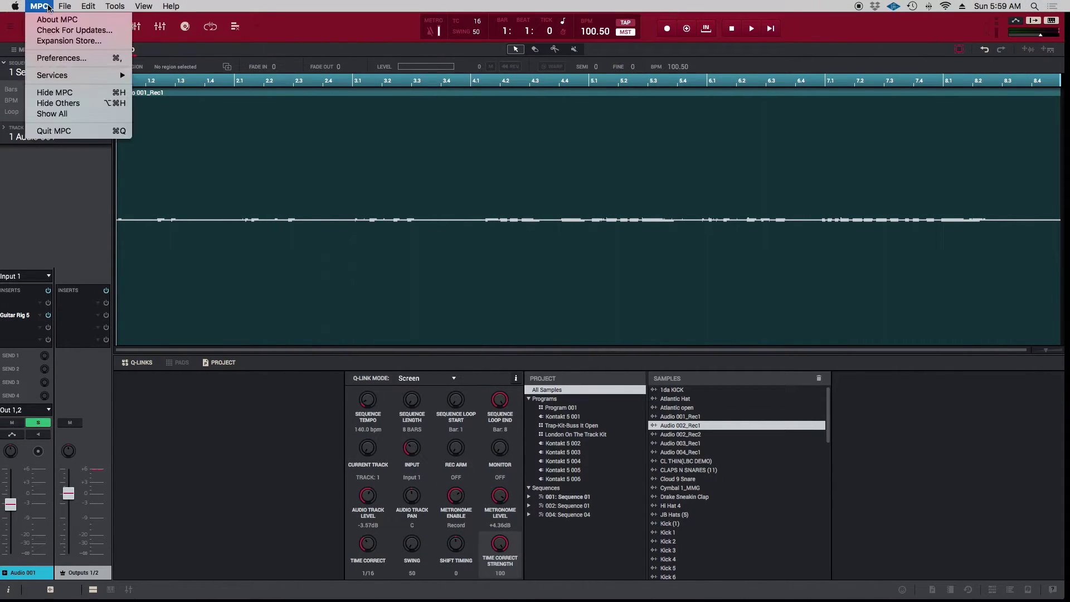
left_click(61, 58)
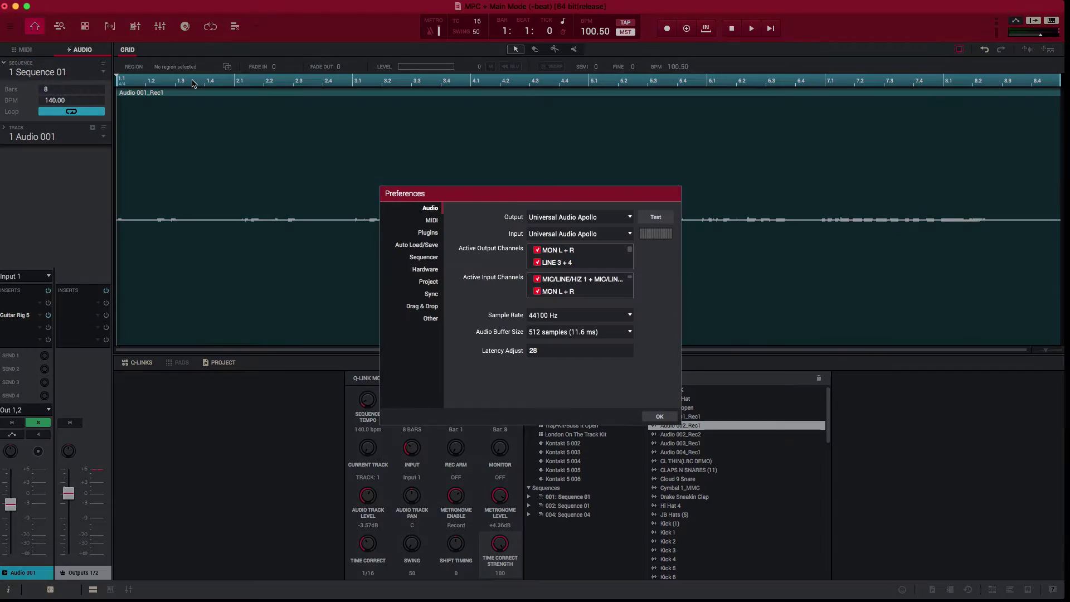
left_click(430, 282)
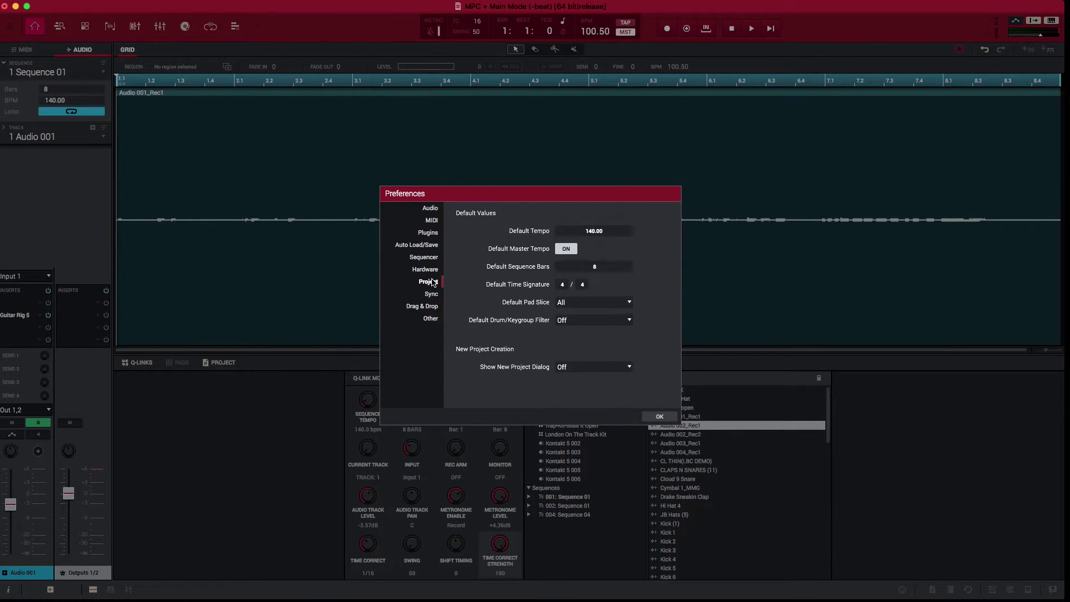
left_click(431, 294)
left_click(433, 270)
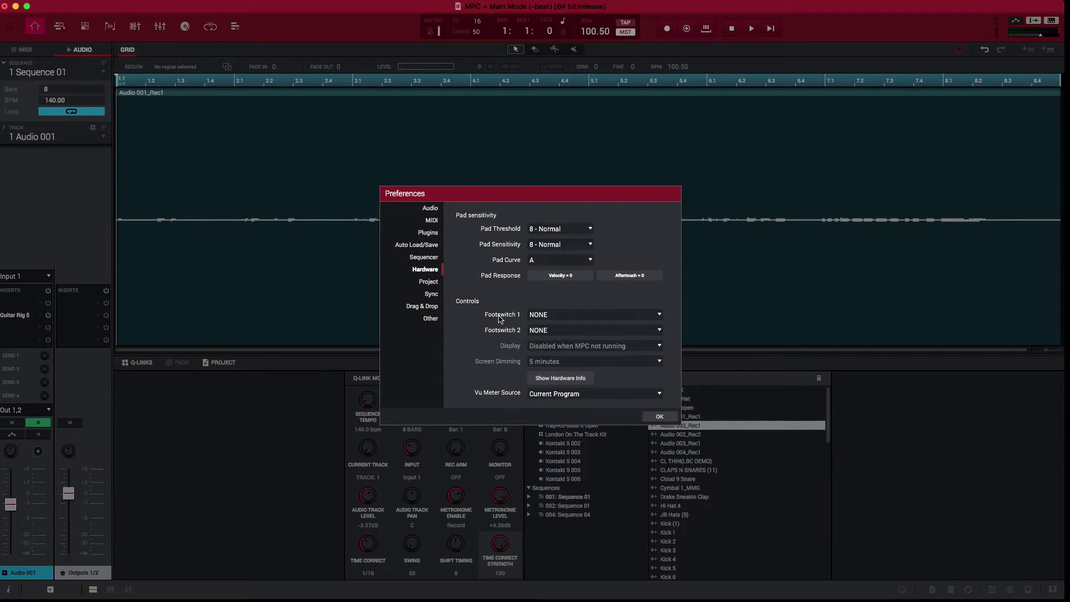
left_click(434, 283)
Set Drag & Drop audio export to Master and start exporting the sequence.
left_click(431, 310)
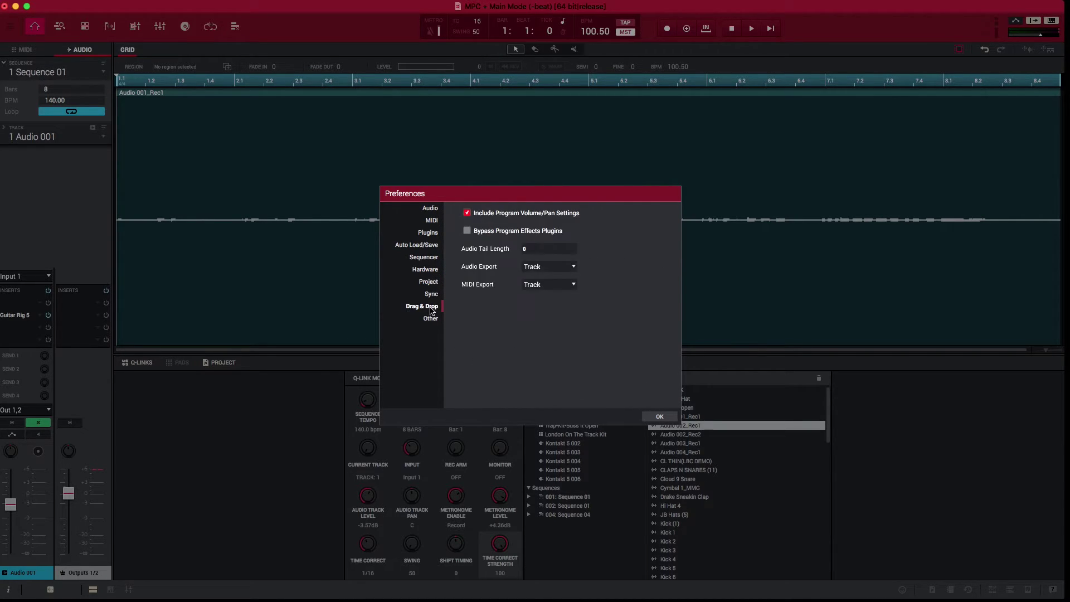
left_click(575, 266)
left_click(567, 309)
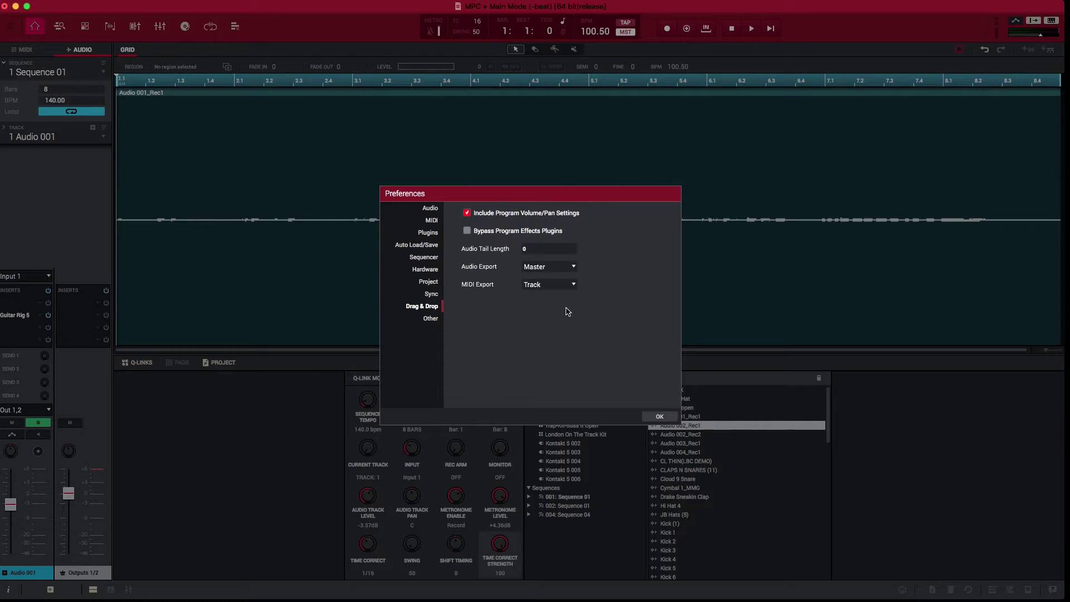
left_click(658, 417)
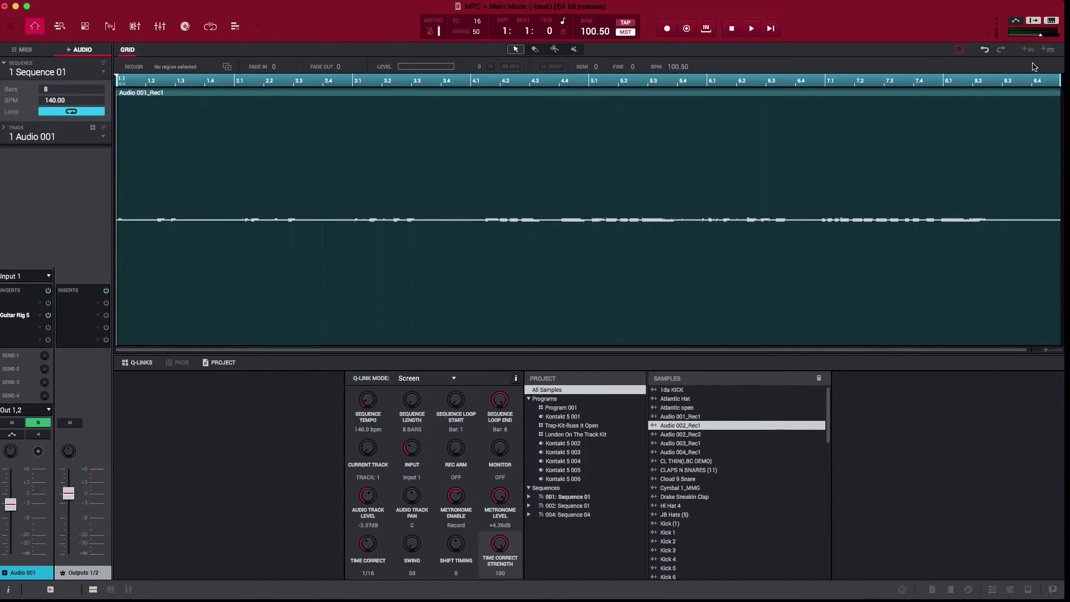
left_click(1031, 50)
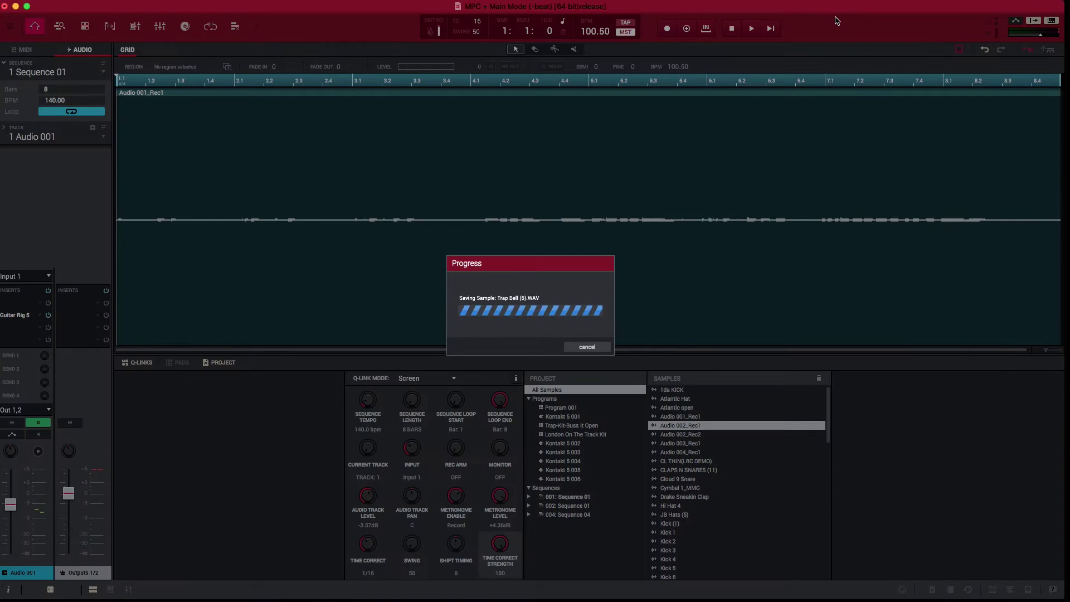
Drag-export the sequence audio to the desktop as Sequence 01(2).wav and preview it.
key("ctrl+Right")
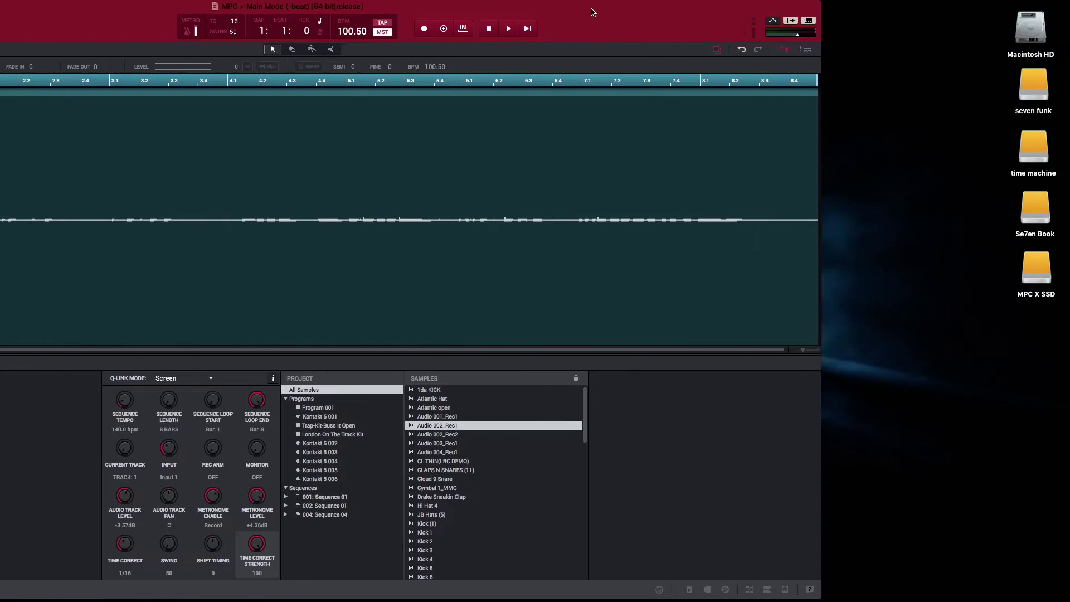
left_click_drag(718, 51, 886, 263)
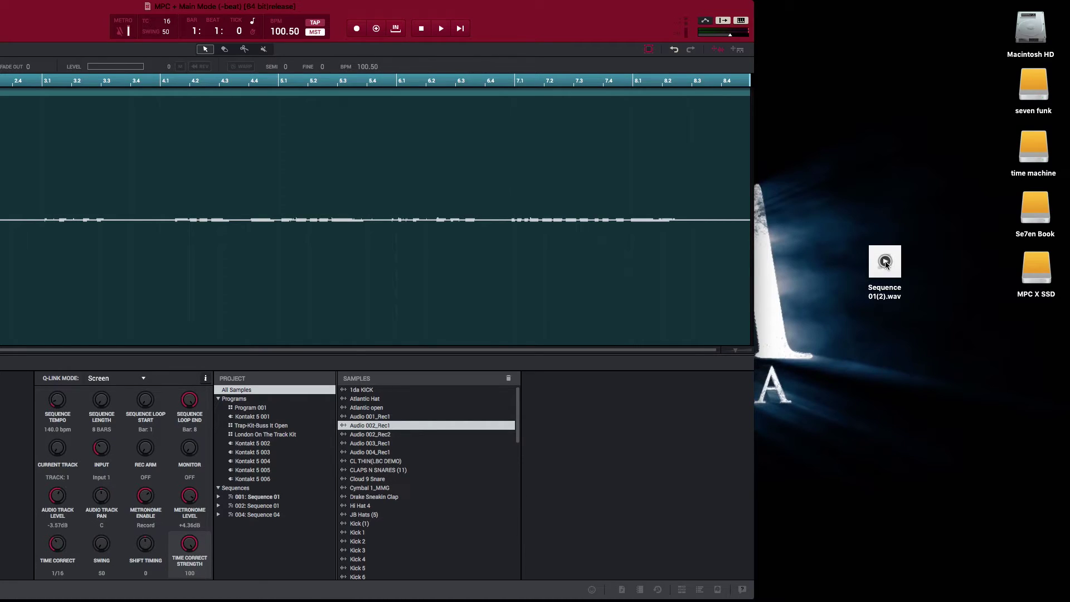
left_click(887, 263)
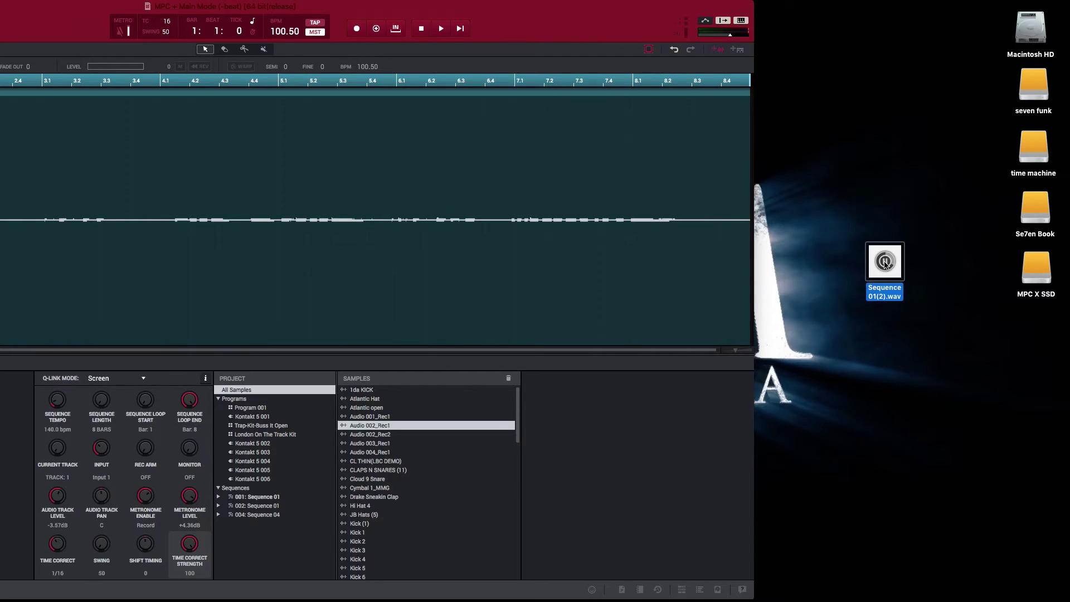
left_click(886, 262)
Maximize the MPC window and set Drag & Drop Audio Export to Track in Preferences.
left_click(617, 16)
double_click(617, 16)
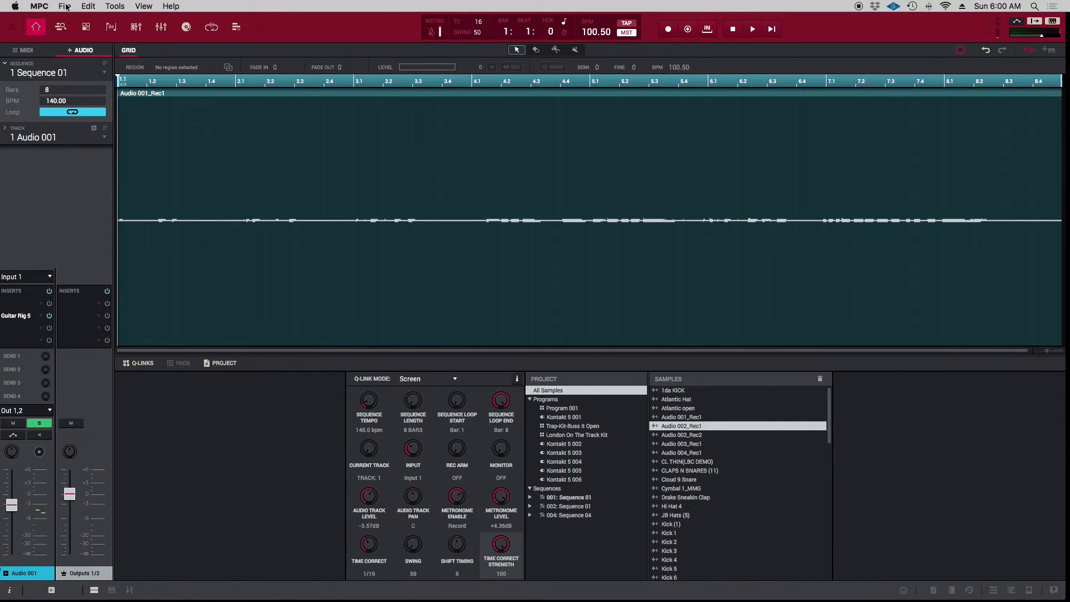
left_click(65, 6)
mouse_move(116, 129)
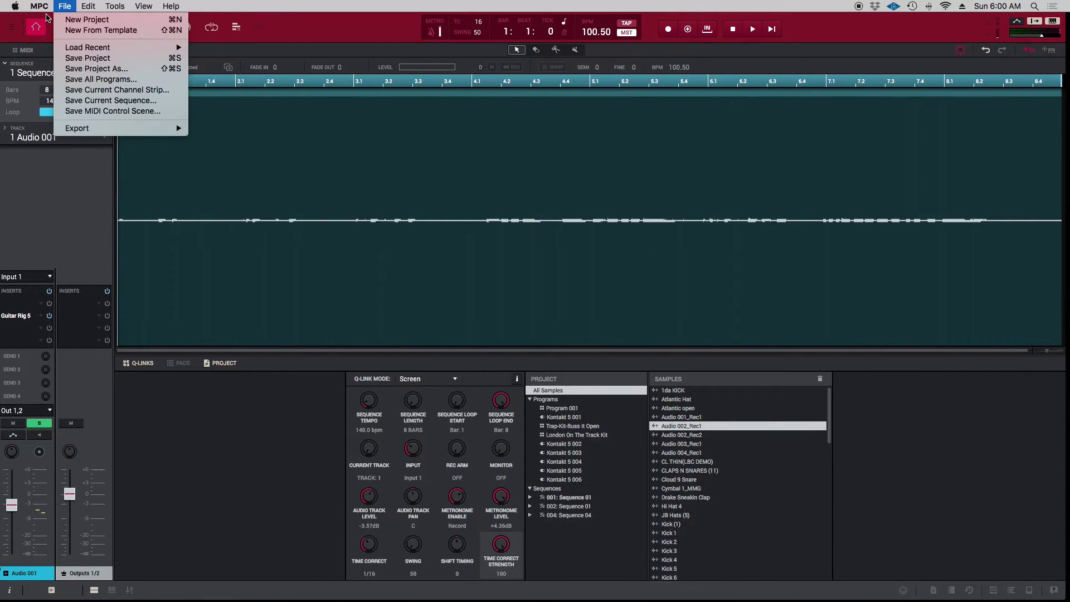
mouse_move(39, 6)
left_click(50, 59)
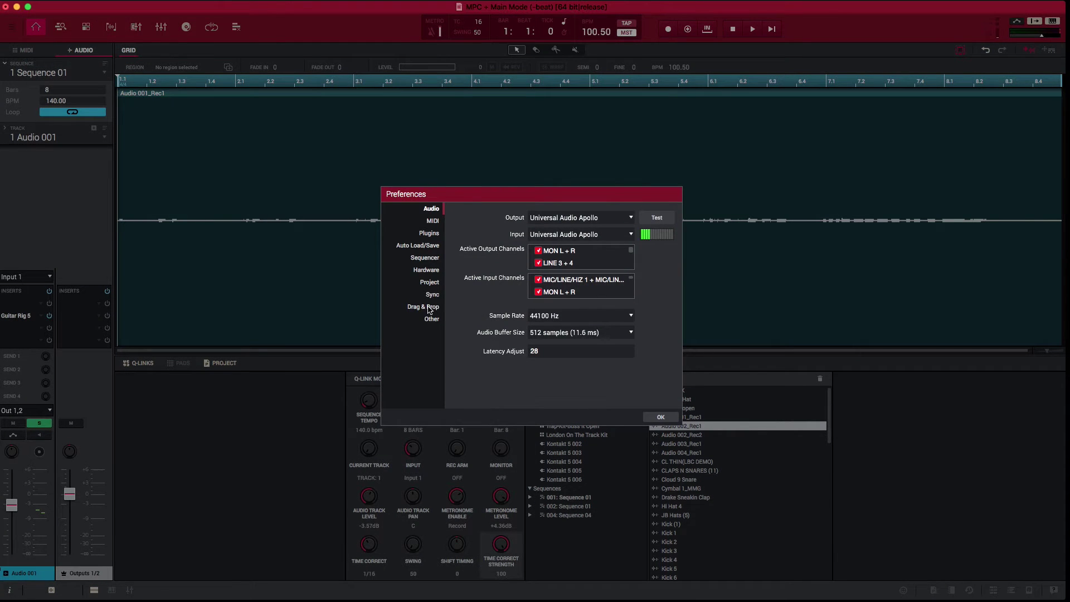
left_click(429, 309)
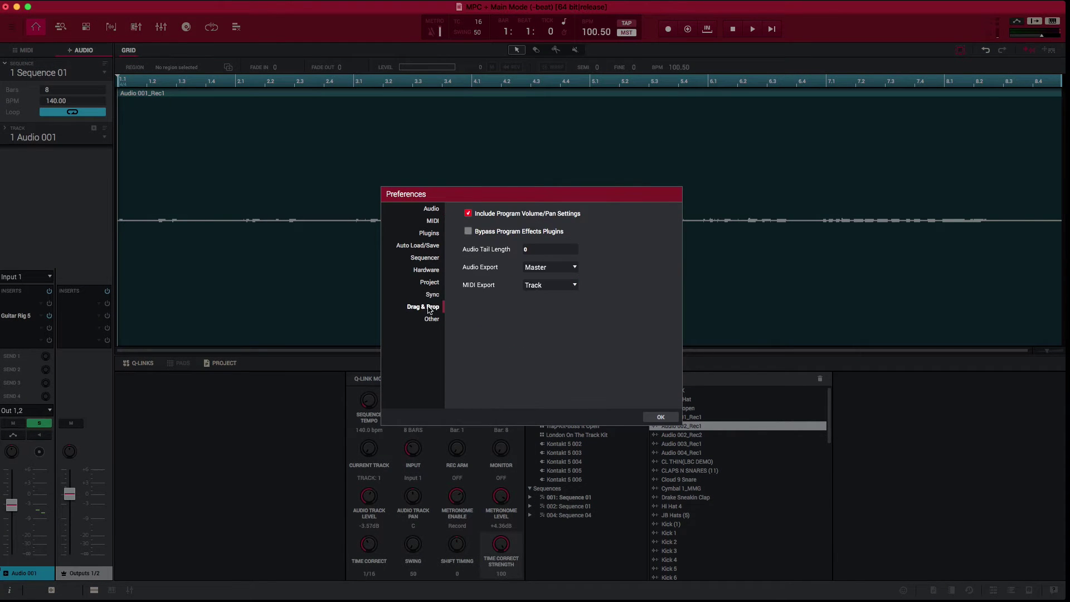
left_click(575, 268)
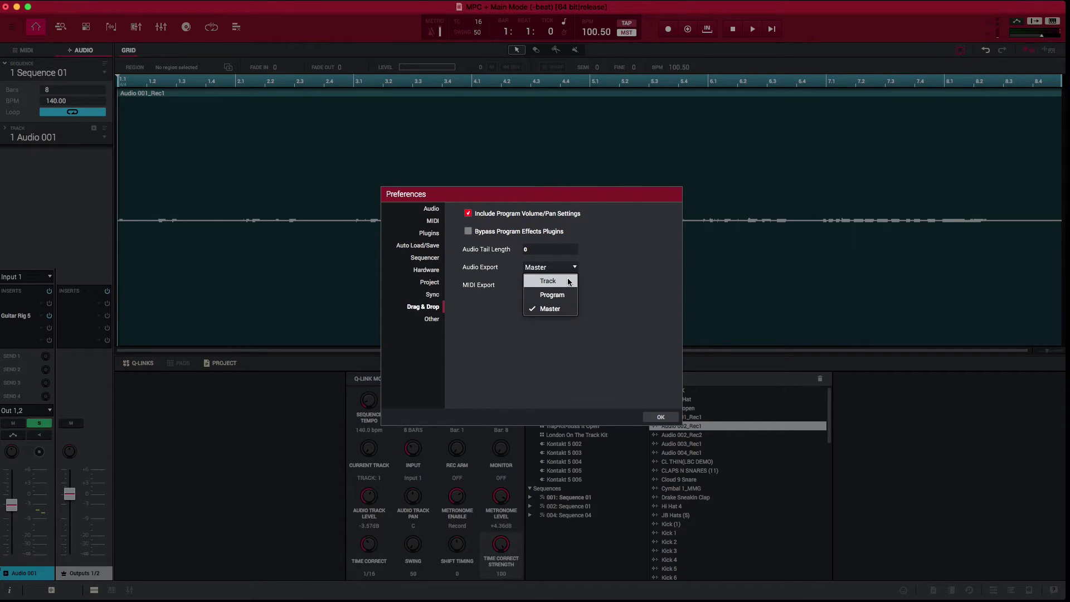
left_click(568, 281)
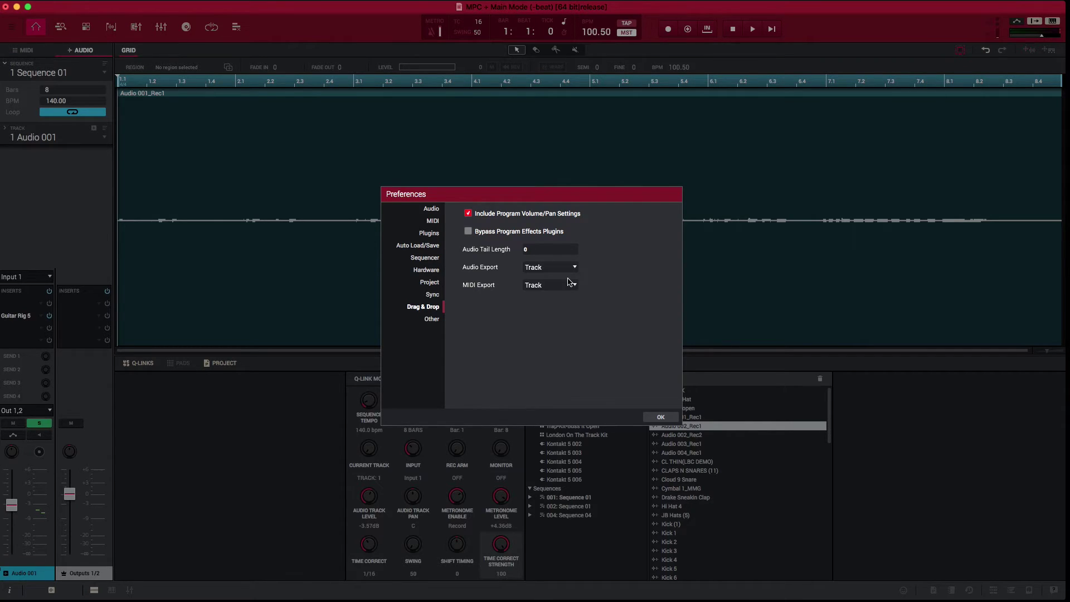
left_click(661, 418)
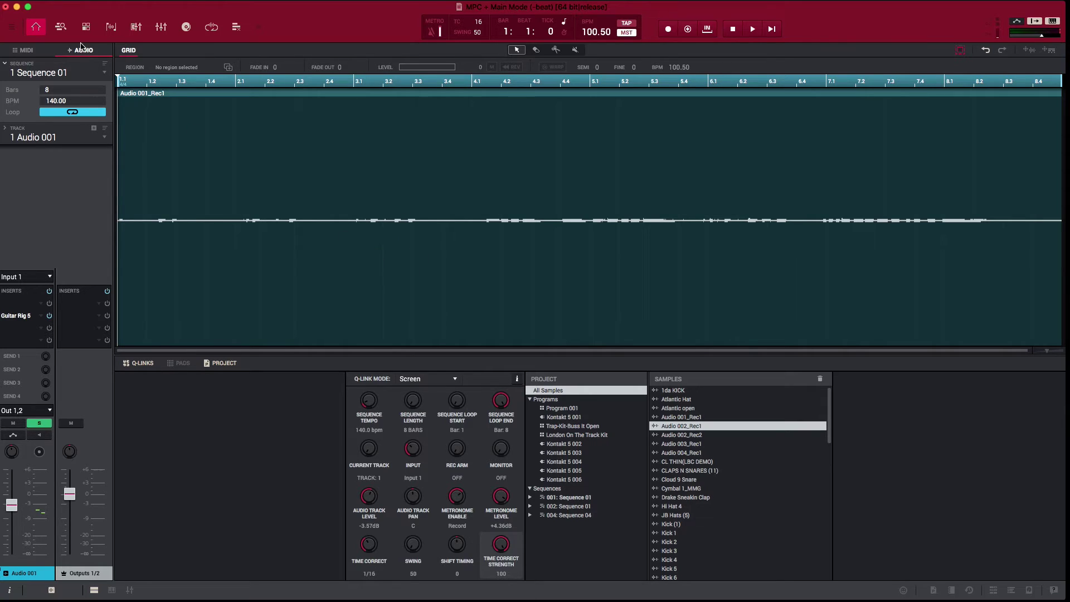
Switch to the MIDI track view and step forward to unused Sequence 6.
left_click(12, 27)
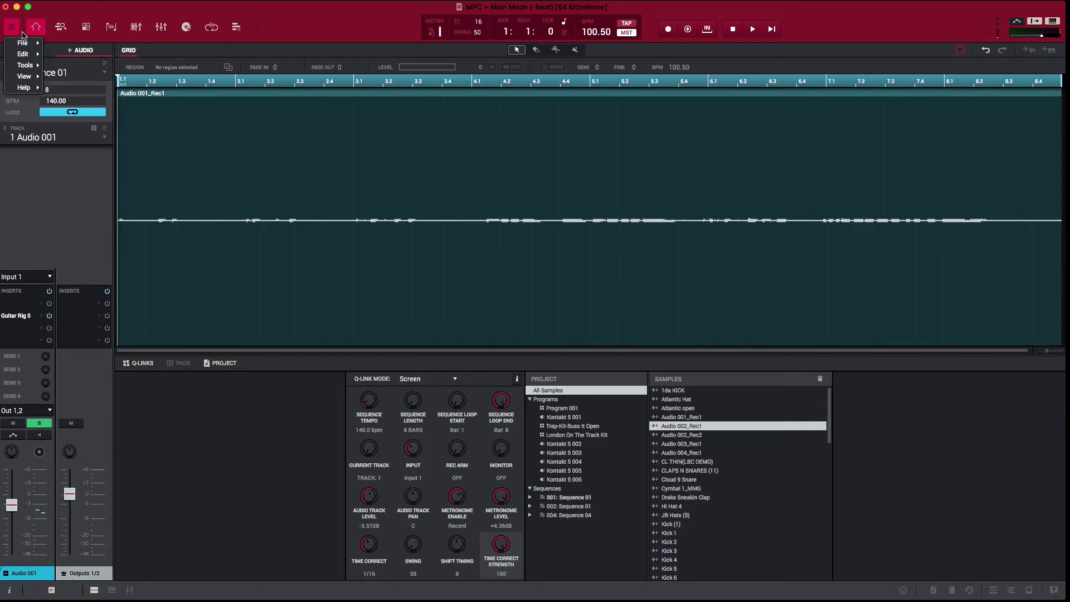
left_click(12, 27)
left_click(11, 27)
left_click(54, 23)
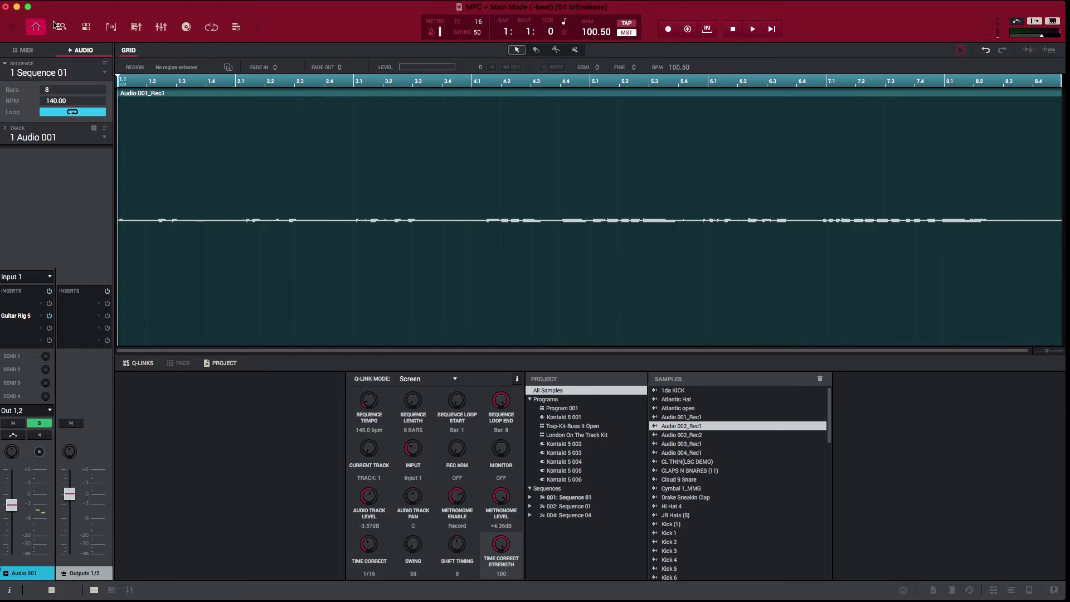
left_click(53, 47)
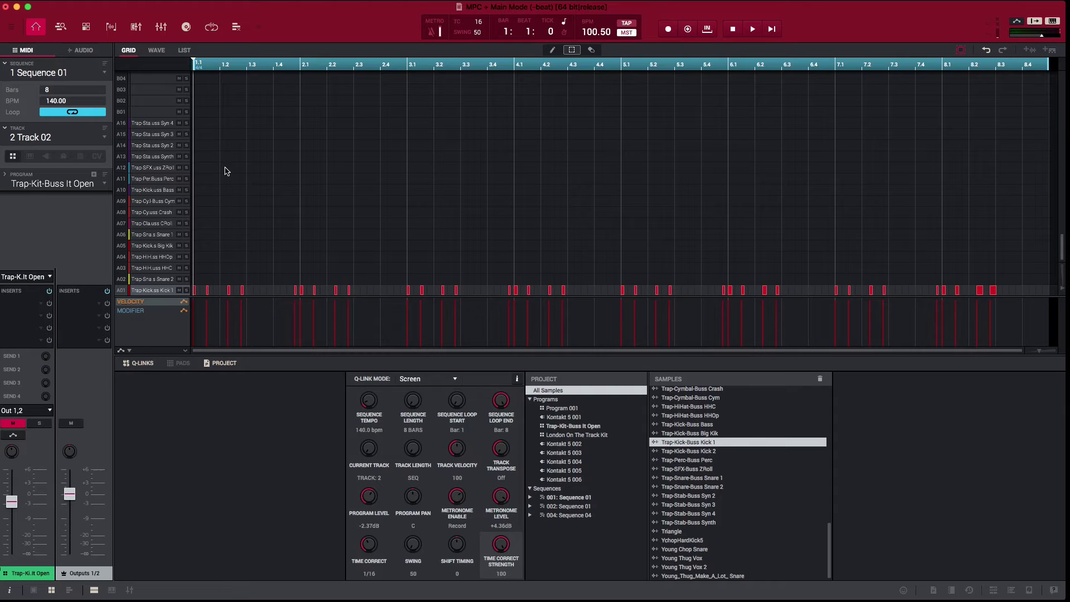
key("Up")
key("Up")
key("Up")
key("Up")
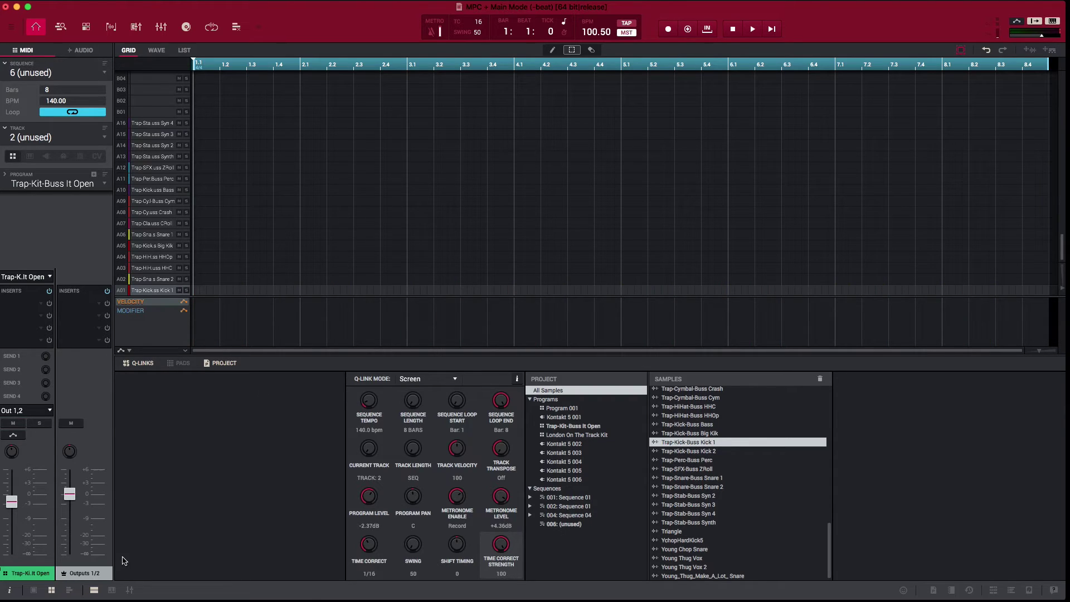
Show the on-screen piano keyboard below the Track 2 MIDI grid.
left_click(111, 591)
left_click(111, 591)
left_click(69, 591)
left_click(69, 591)
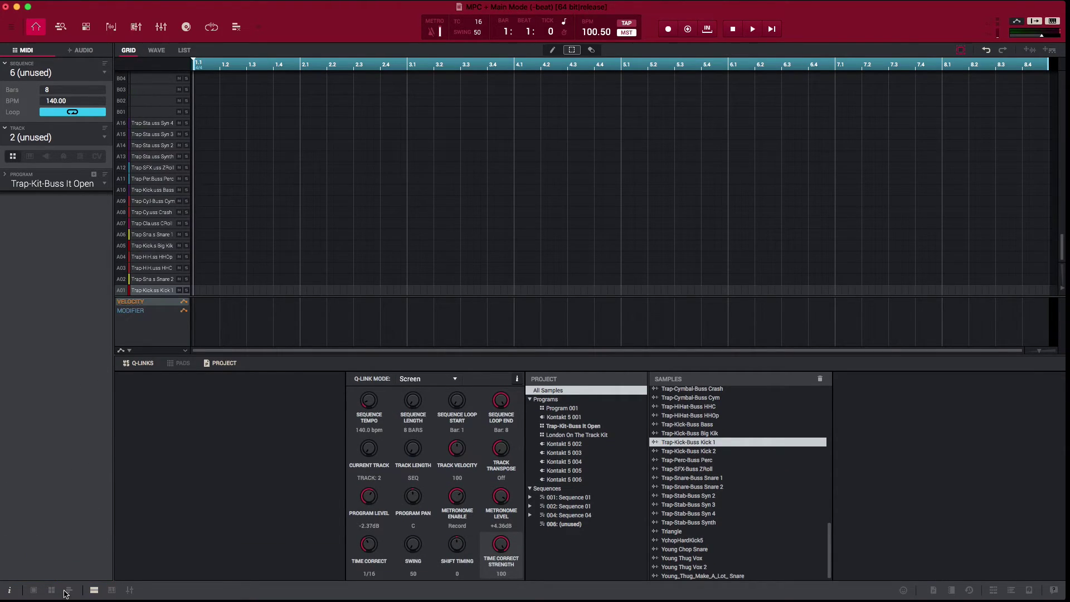
left_click(70, 591)
left_click(111, 591)
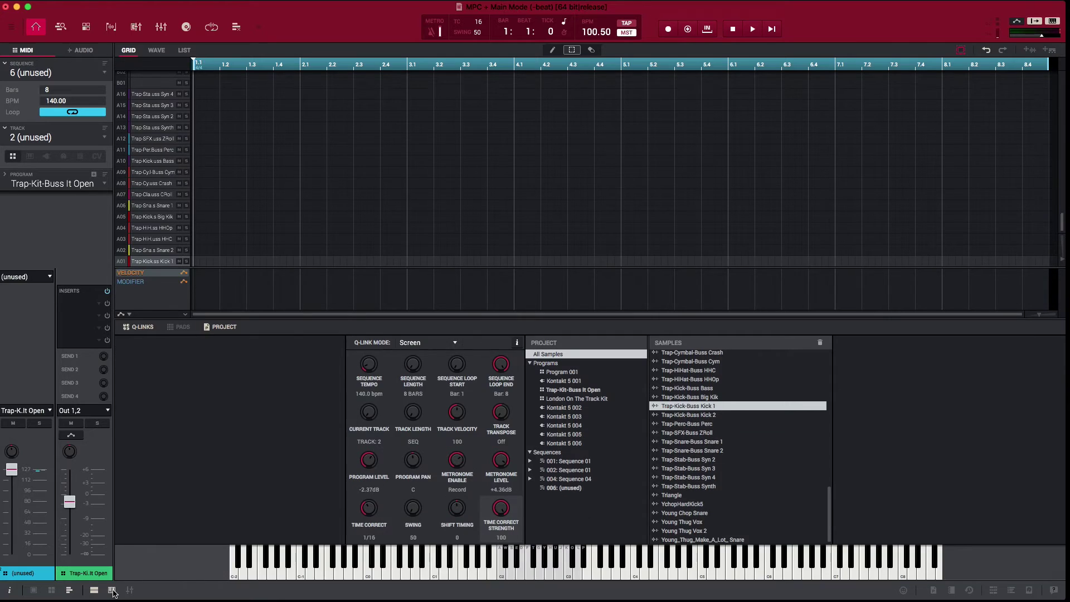
left_click(130, 590)
left_click(129, 590)
scroll(697, 420, "up", 10)
scroll(688, 416, "up", 4)
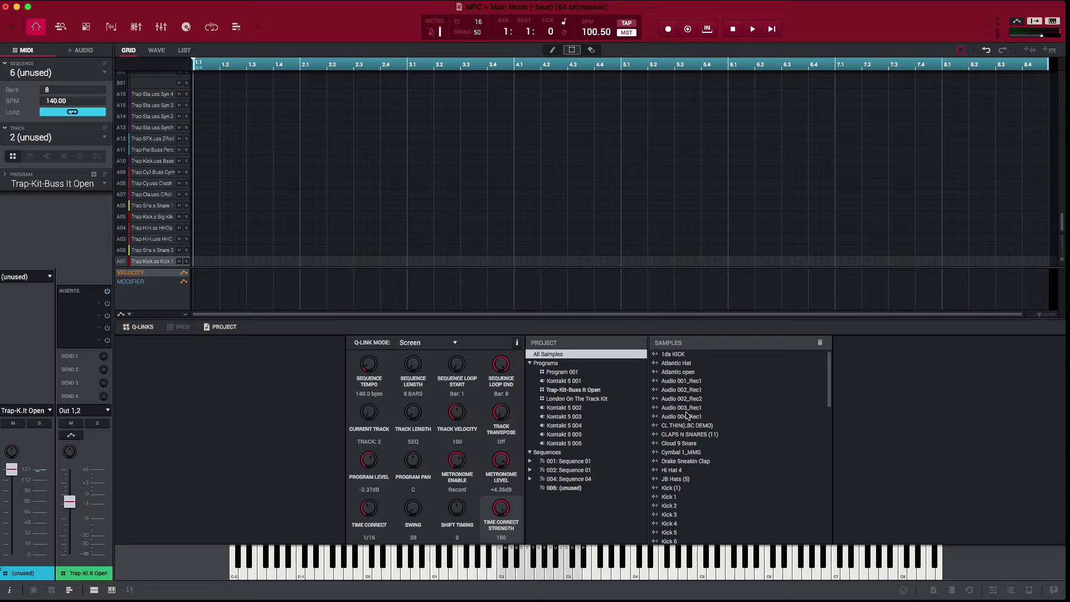
Load Audio 002_Rec1 onto pad A02 and Audio 003_Rec1 onto pad A03, auditioning each.
left_click(172, 328)
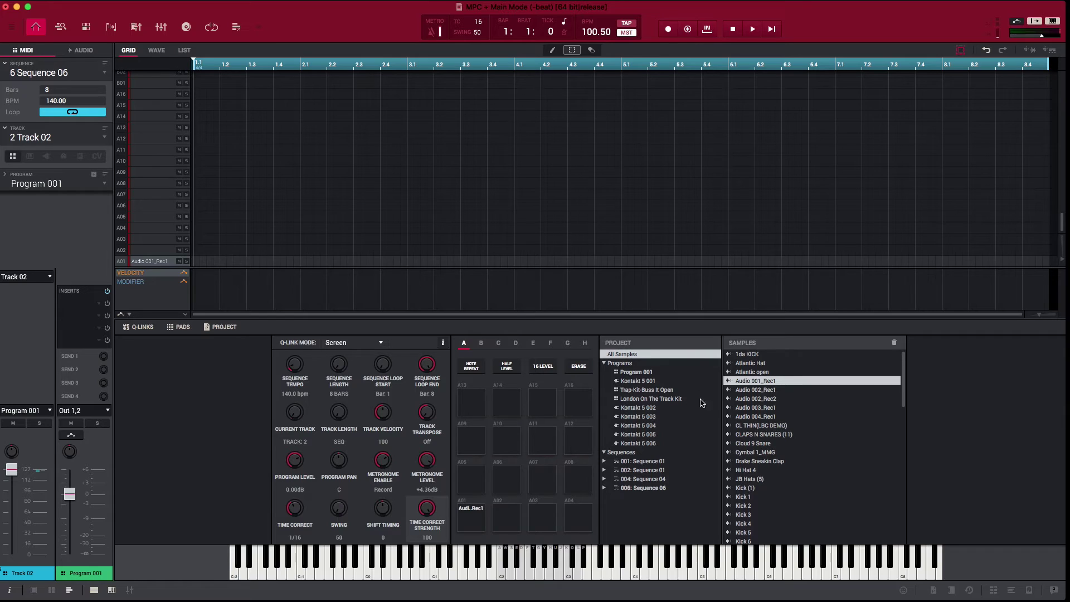
left_click(747, 391)
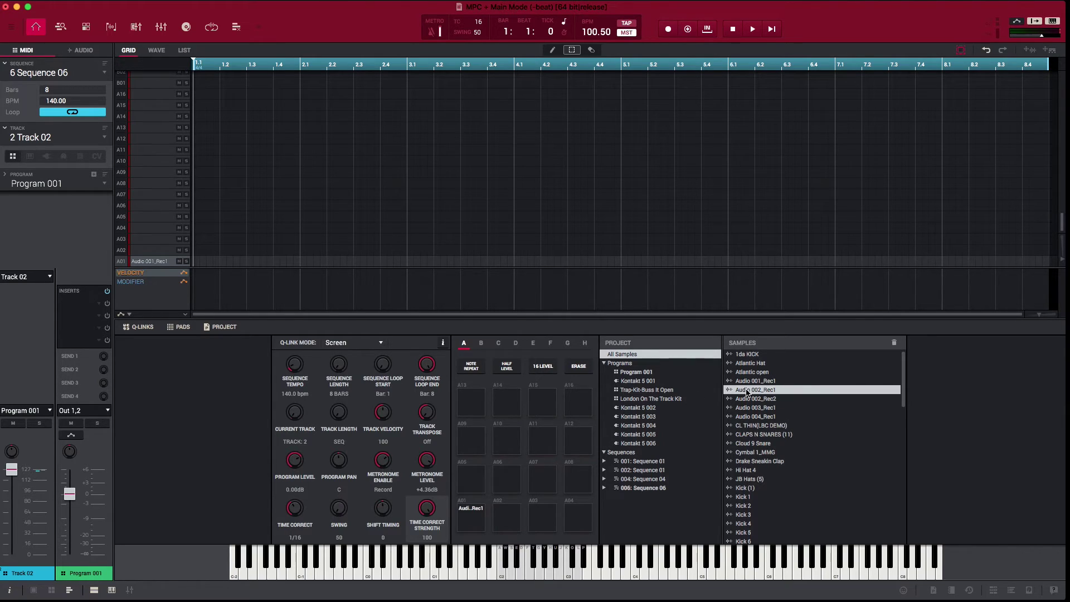
left_click_drag(748, 392, 473, 521)
left_click_drag(750, 392, 516, 518)
left_click(517, 519)
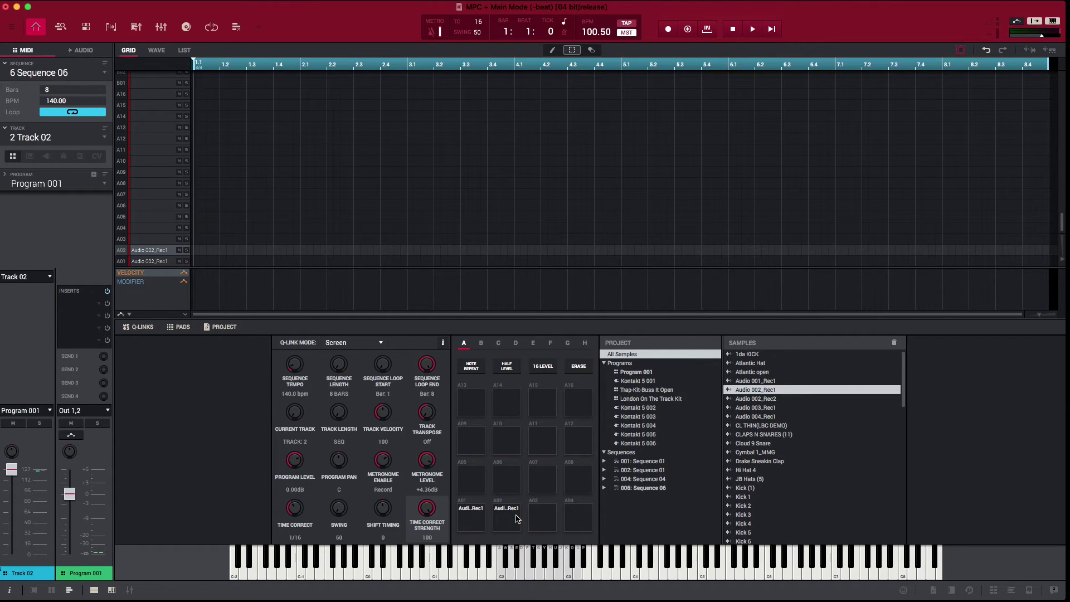
left_click(518, 521)
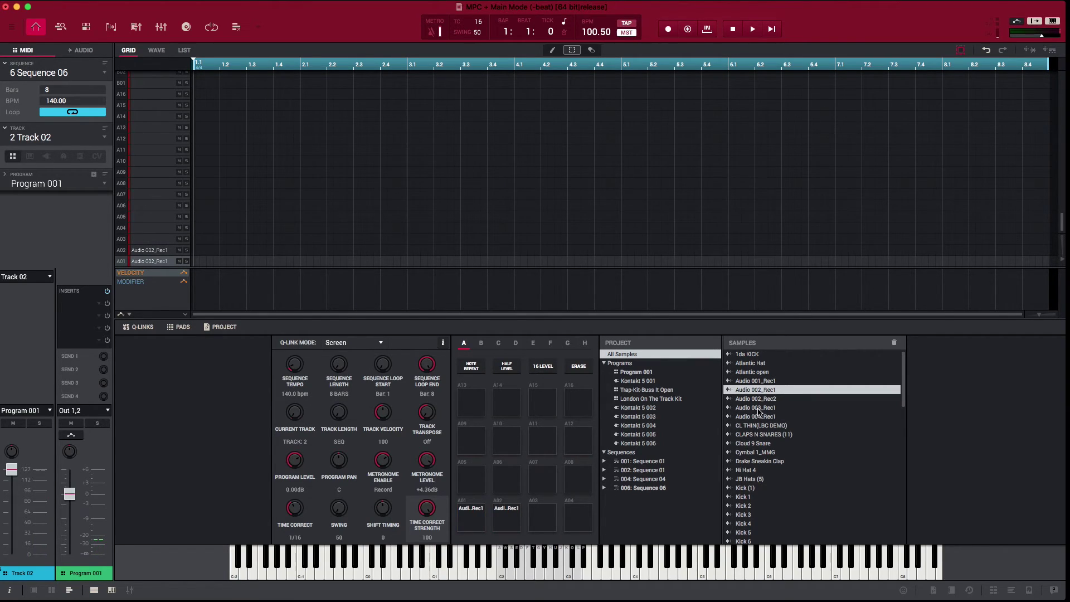
left_click_drag(759, 411, 554, 529)
left_click(554, 530)
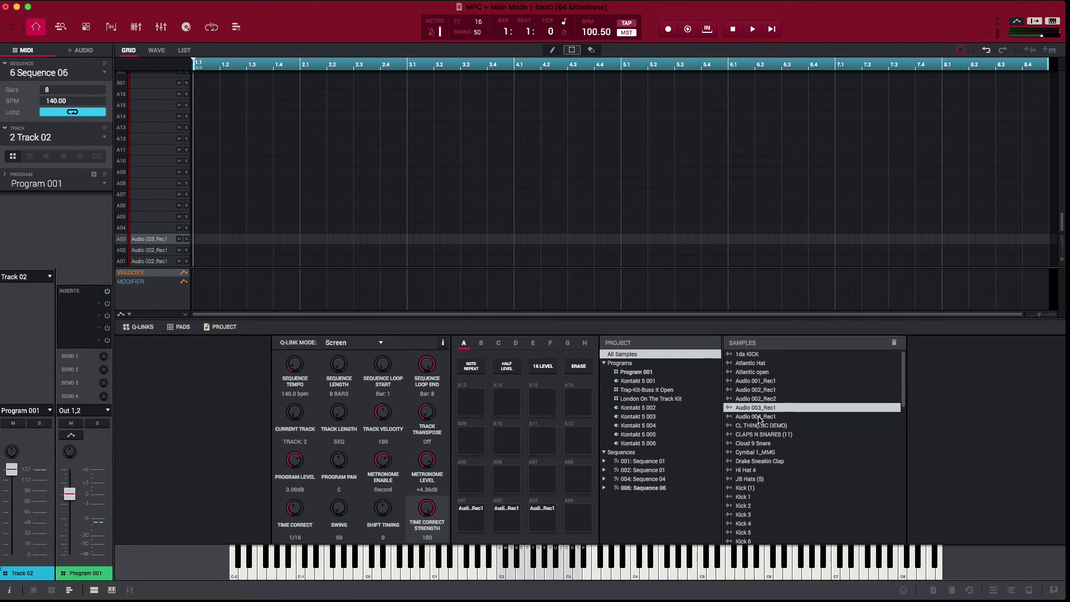
Record a pad A03 hit of Audio 003_Rec1 at bar 1 of Sequence 06, then play it back.
key("r")
key("space")
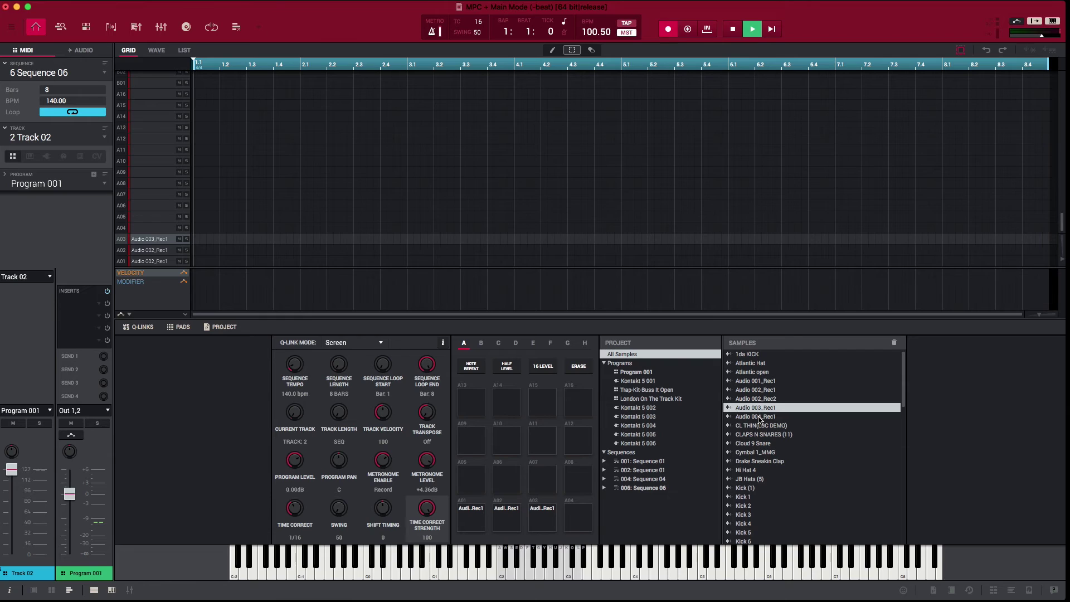
key("c")
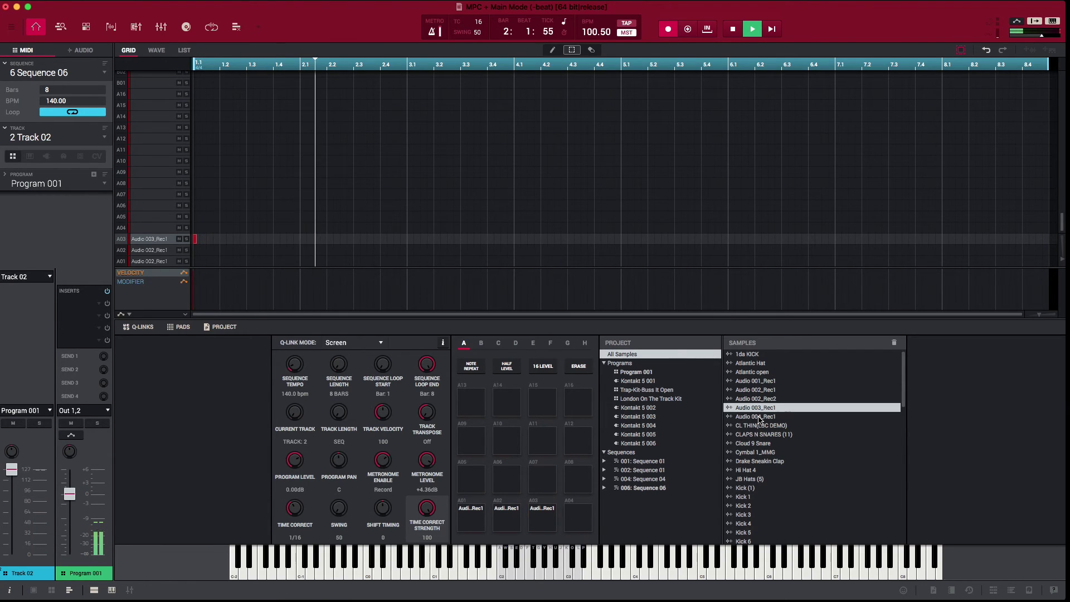
key("space")
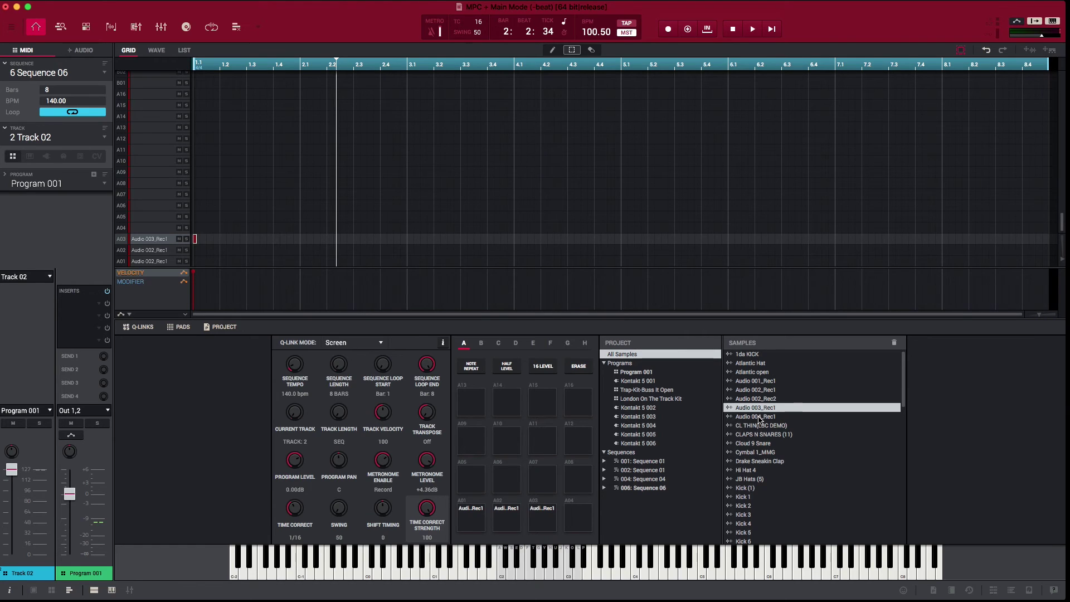
key("space")
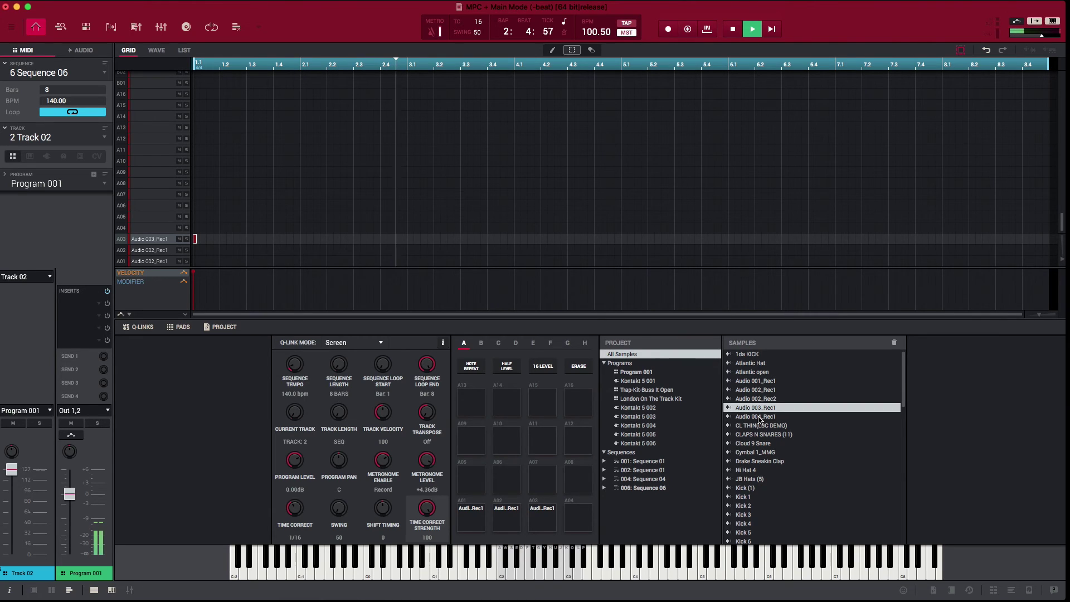
key("space")
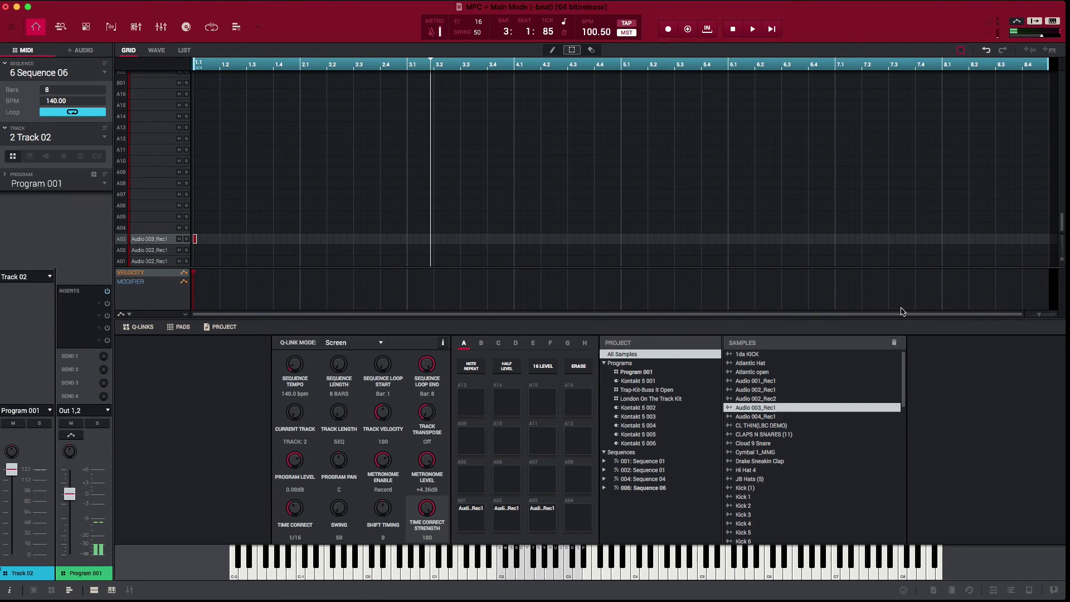
left_click(1032, 52)
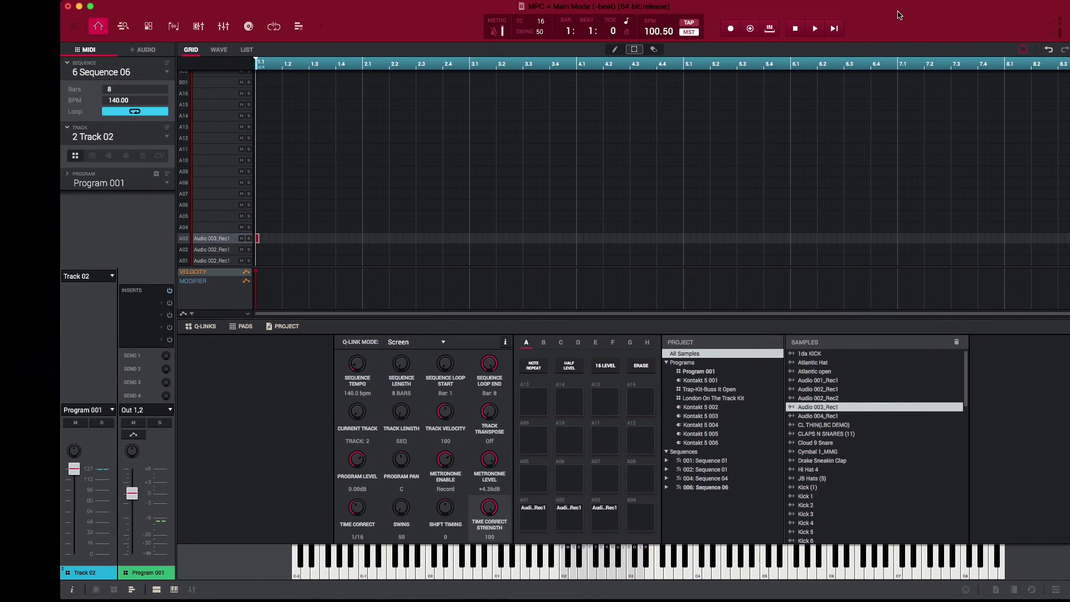
mouse_move(177, 3)
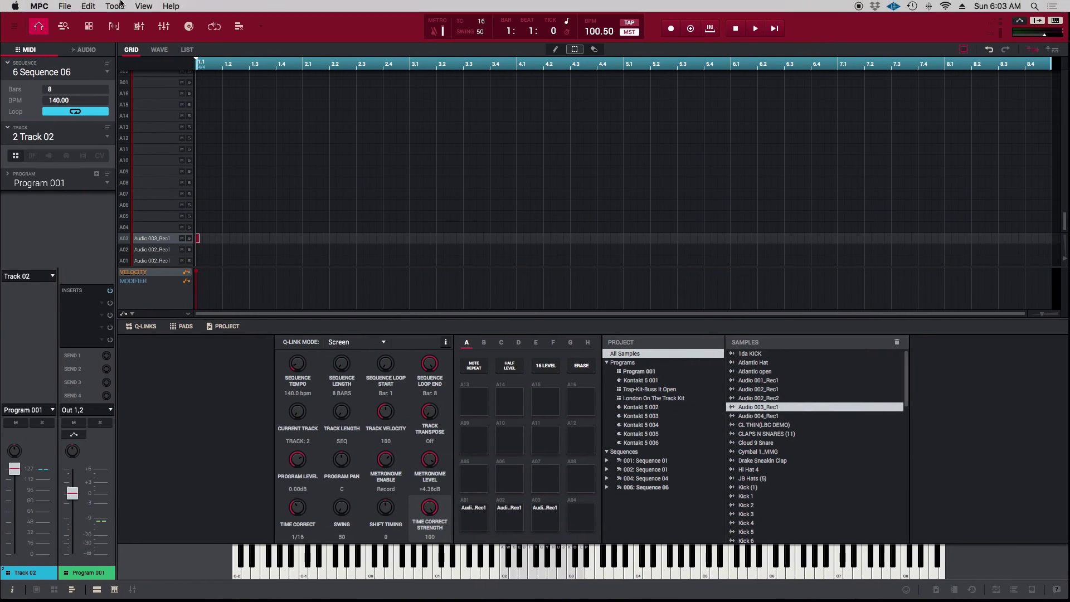
left_click(60, 6)
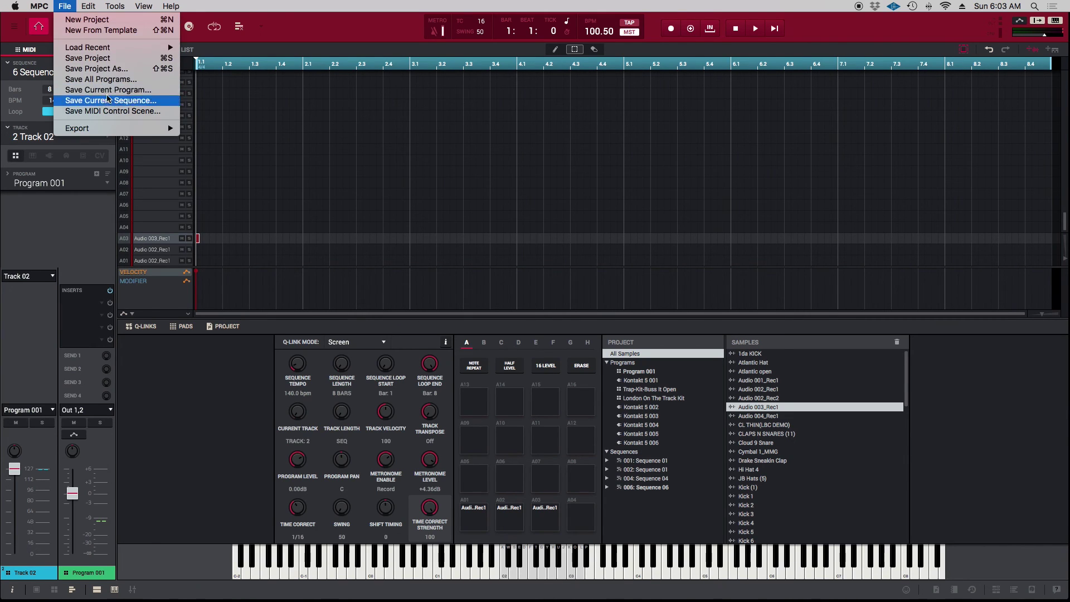
mouse_move(129, 130)
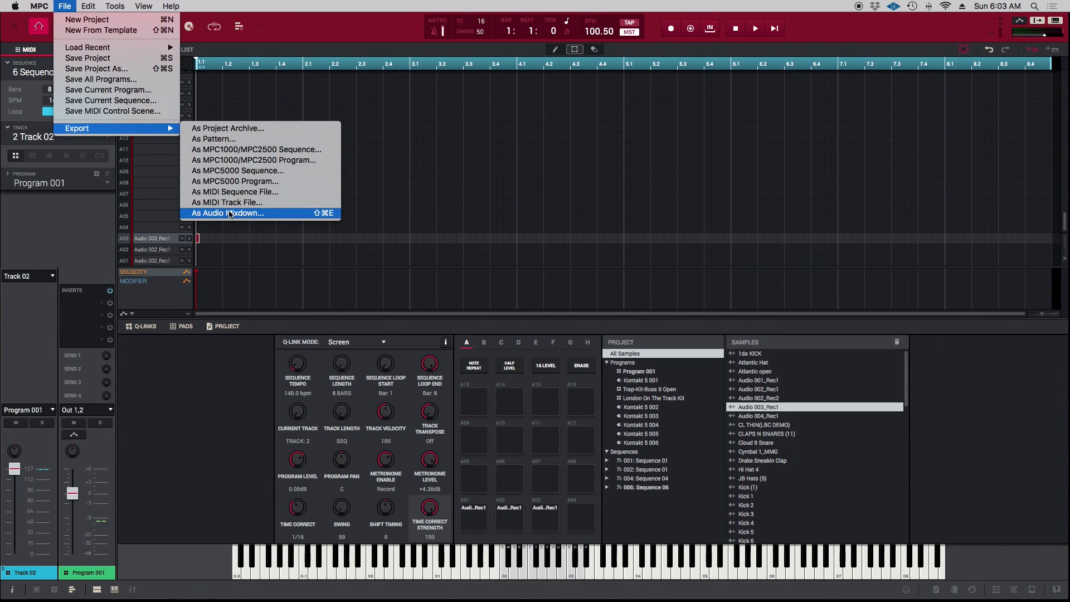
left_click(231, 213)
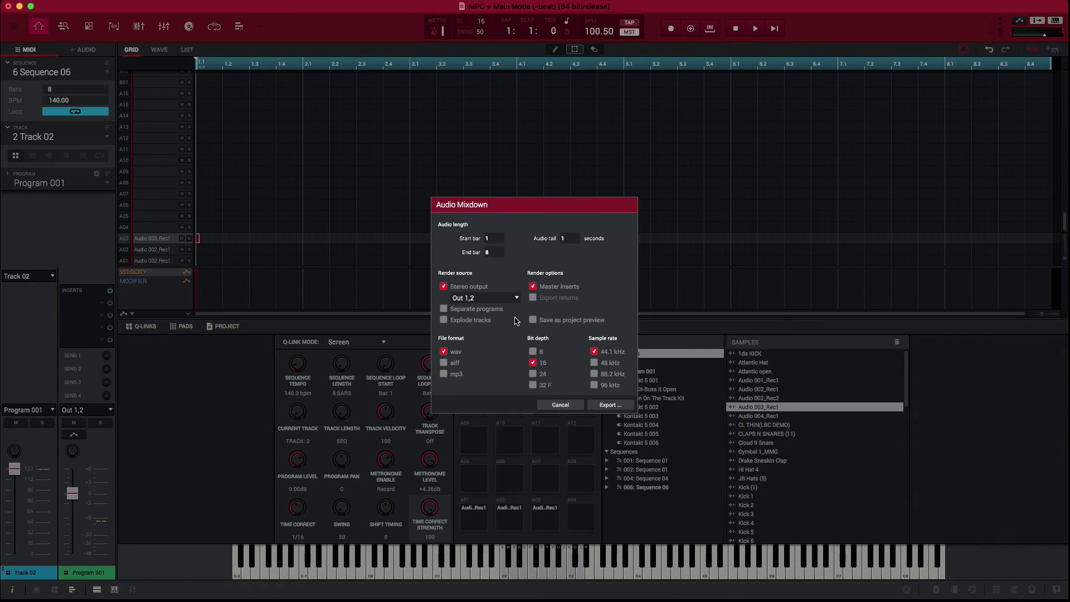
left_click(444, 320)
left_click(573, 406)
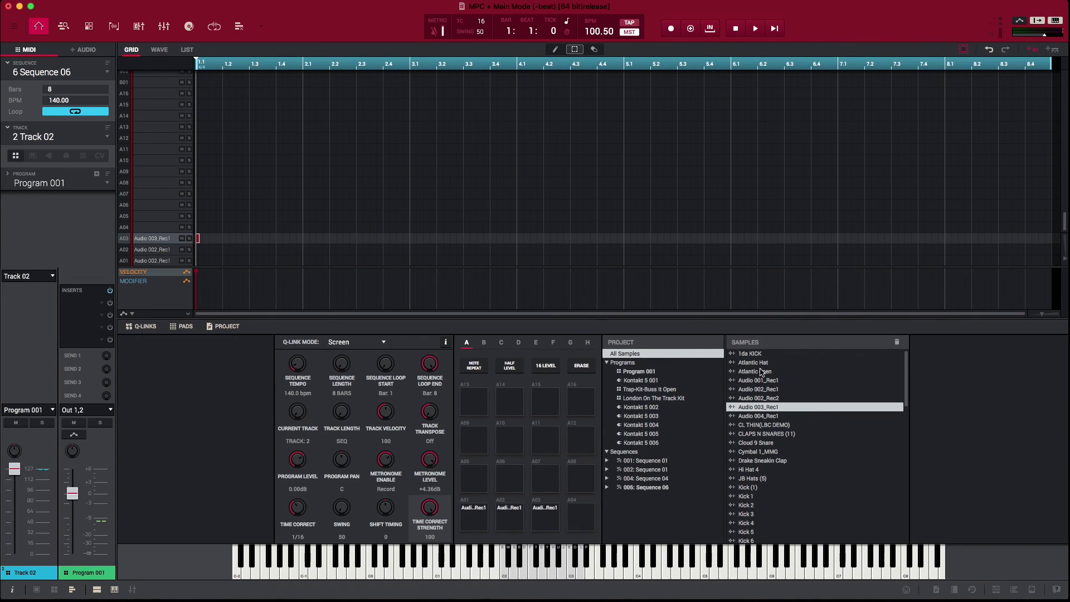